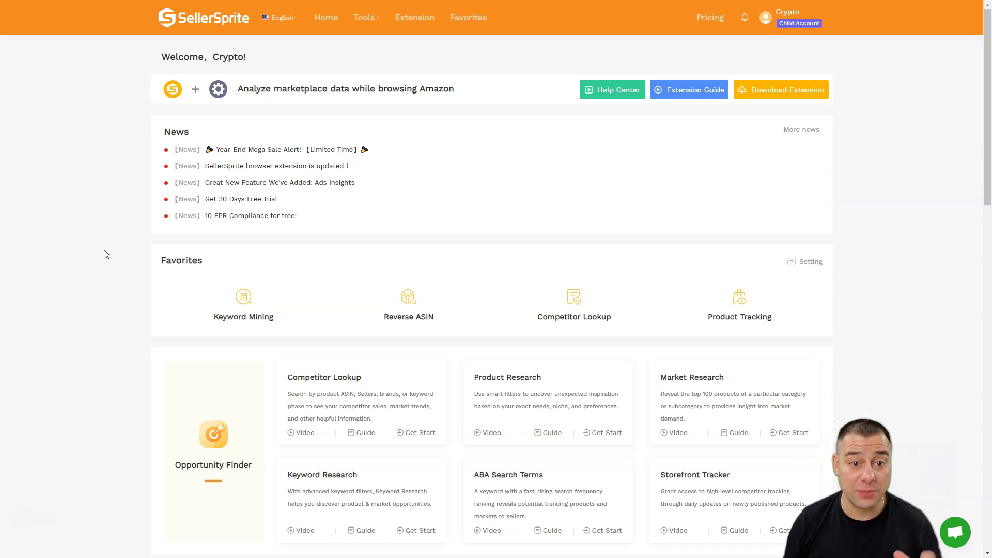
Find the Keyword Research card among SellerSprite's tools and launch it
{"action": "scroll", "coordinate": [106, 252], "scroll_direction": "down", "scroll_amount": 3}
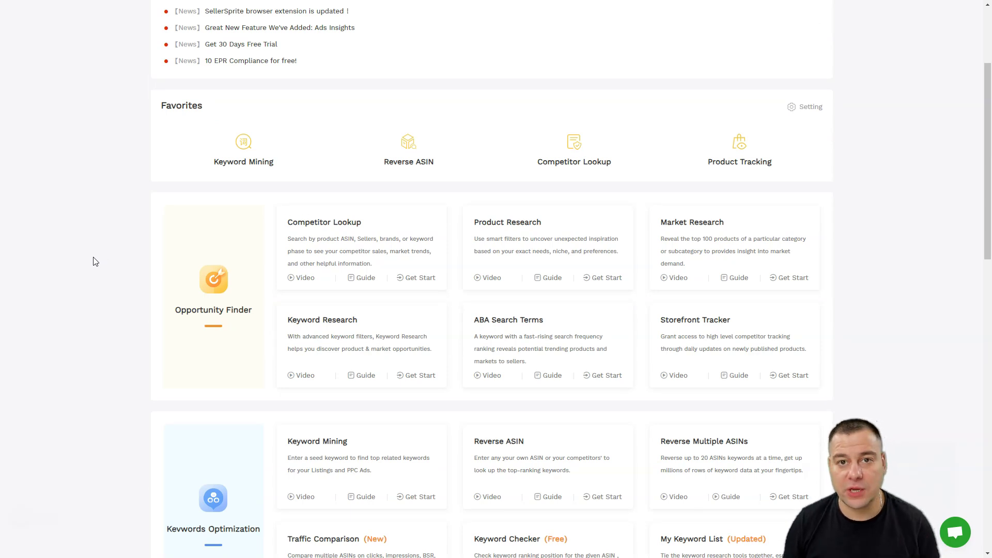
{"action": "scroll", "coordinate": [91, 263], "scroll_direction": "up", "scroll_amount": 3}
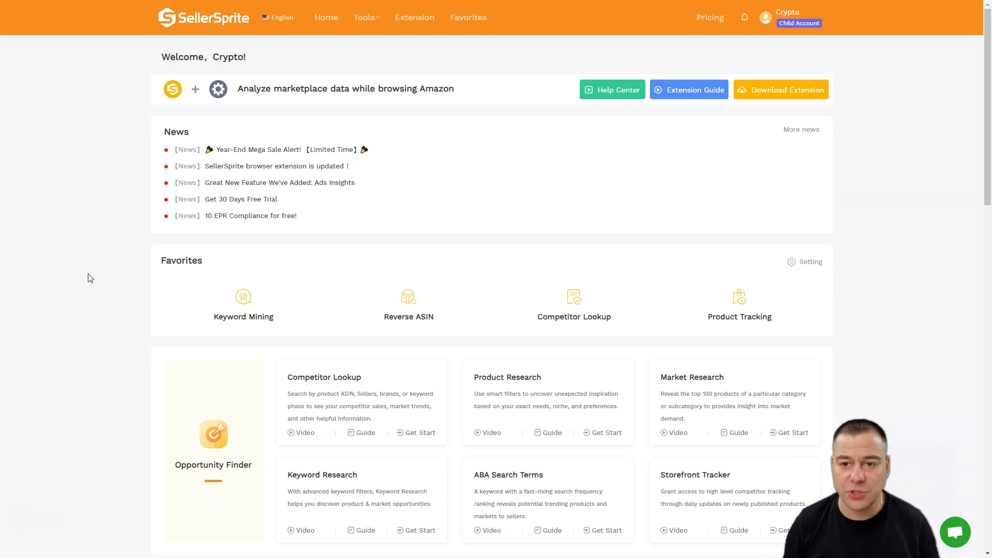
{"action": "scroll", "coordinate": [91, 279], "scroll_direction": "down", "scroll_amount": 7}
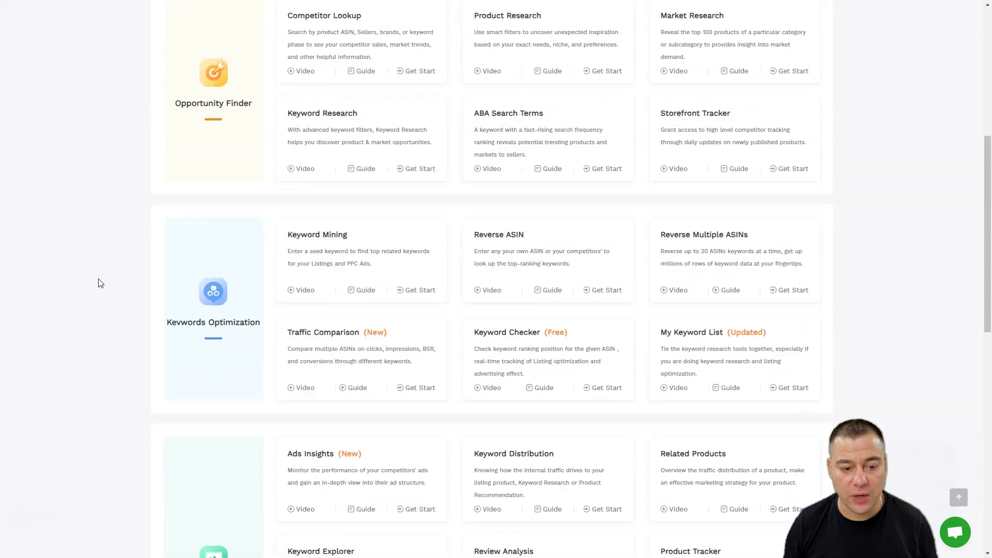
{"action": "scroll", "coordinate": [100, 283], "scroll_direction": "up", "scroll_amount": 7}
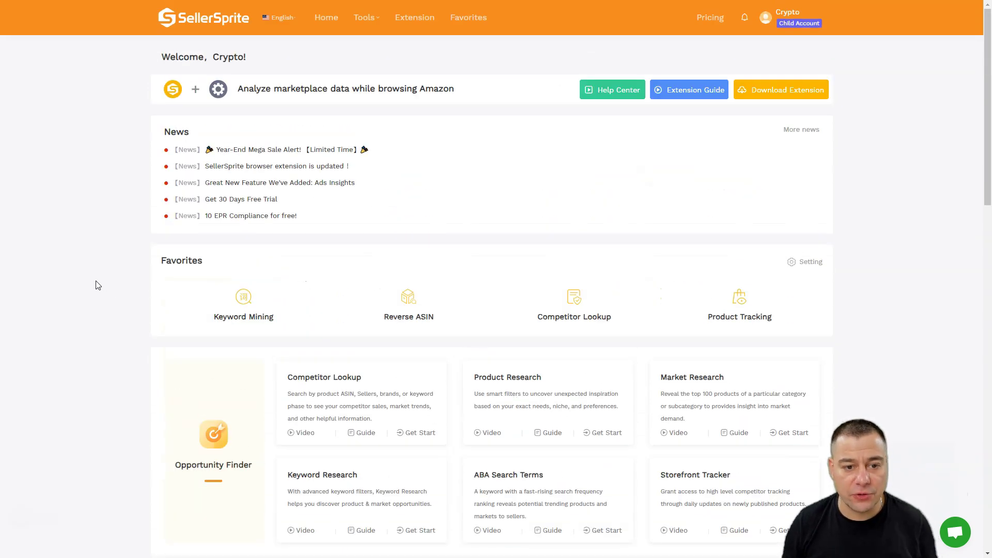
{"action": "scroll", "coordinate": [105, 274], "scroll_direction": "down", "scroll_amount": 3}
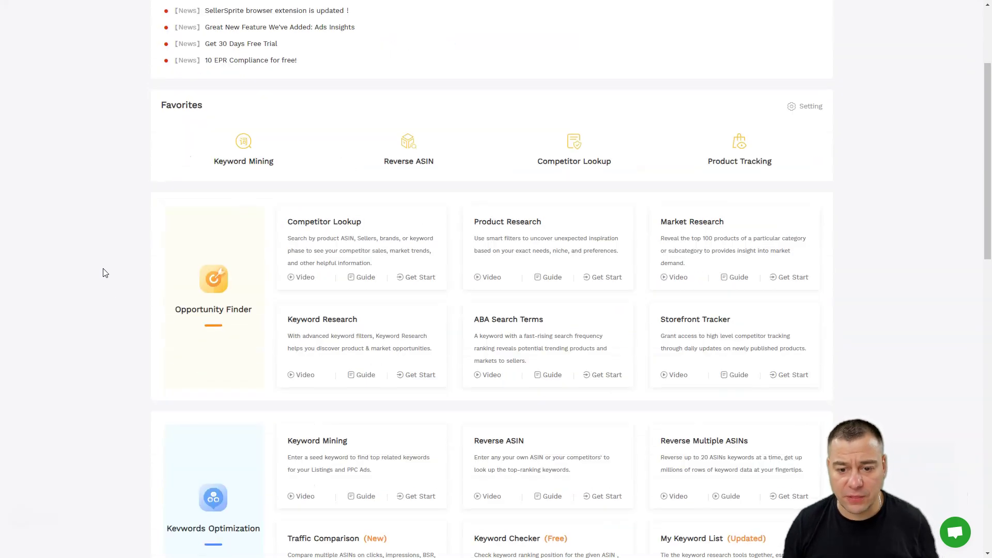
{"action": "scroll", "coordinate": [106, 273], "scroll_direction": "down", "scroll_amount": 13}
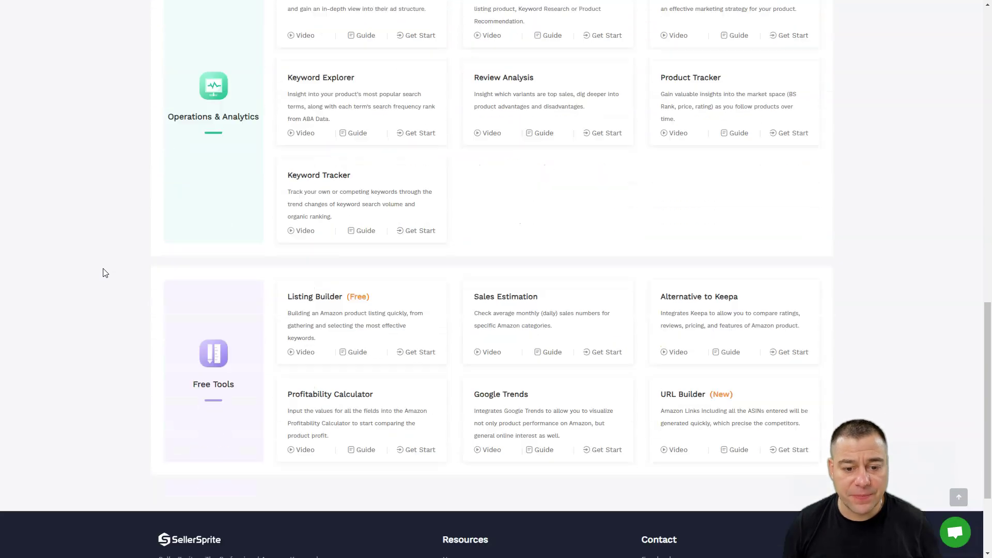
{"action": "scroll", "coordinate": [105, 273], "scroll_direction": "down", "scroll_amount": 3}
{"action": "scroll", "coordinate": [105, 272], "scroll_direction": "up", "scroll_amount": 7}
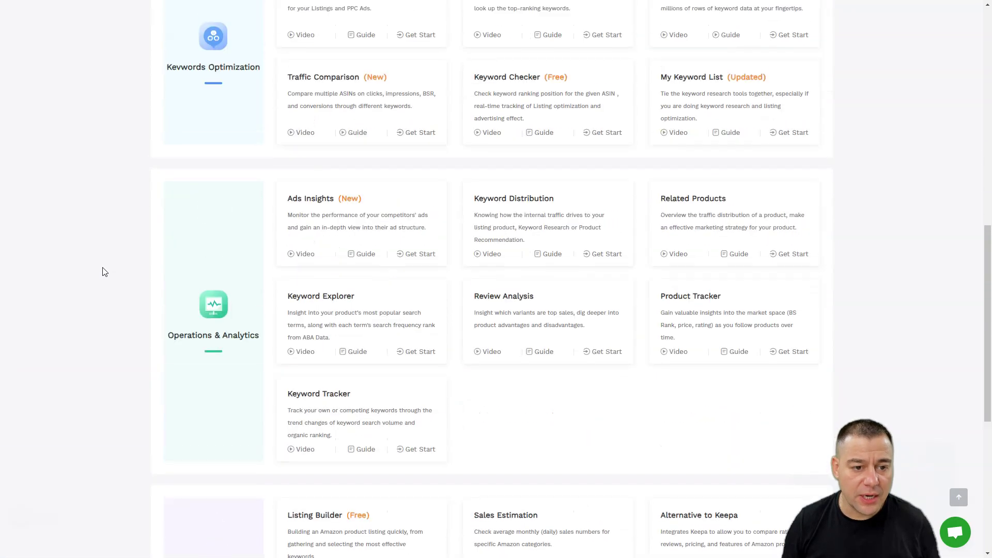
{"action": "scroll", "coordinate": [104, 272], "scroll_direction": "up", "scroll_amount": 10}
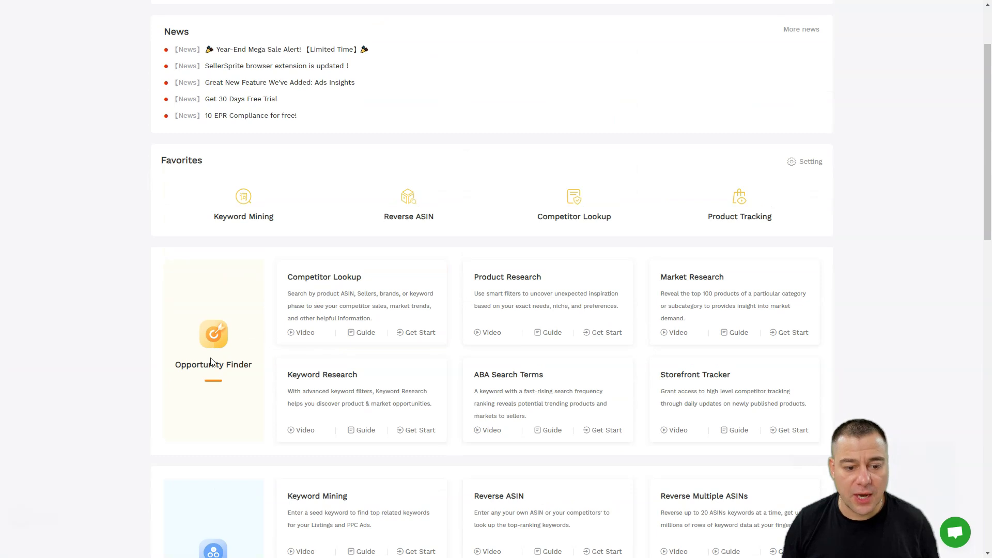
{"action": "scroll", "coordinate": [210, 362], "scroll_direction": "down", "scroll_amount": 9}
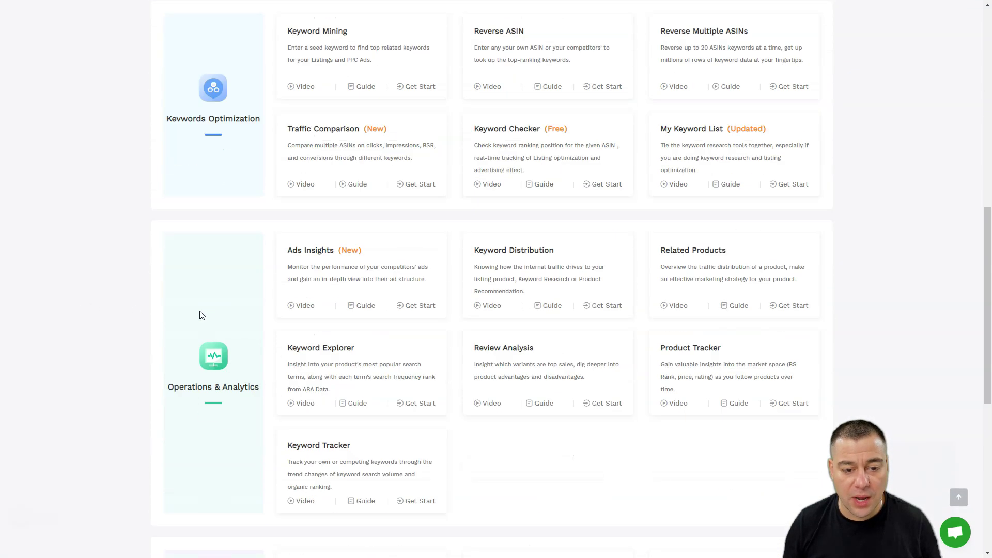
{"action": "scroll", "coordinate": [253, 351], "scroll_direction": "down", "scroll_amount": 4}
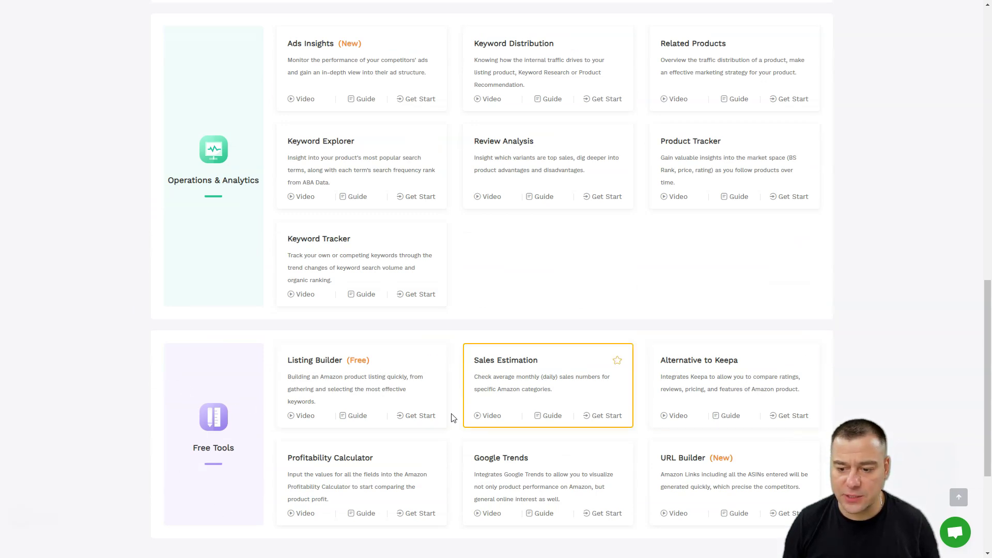
{"action": "scroll", "coordinate": [443, 432], "scroll_direction": "up", "scroll_amount": 12}
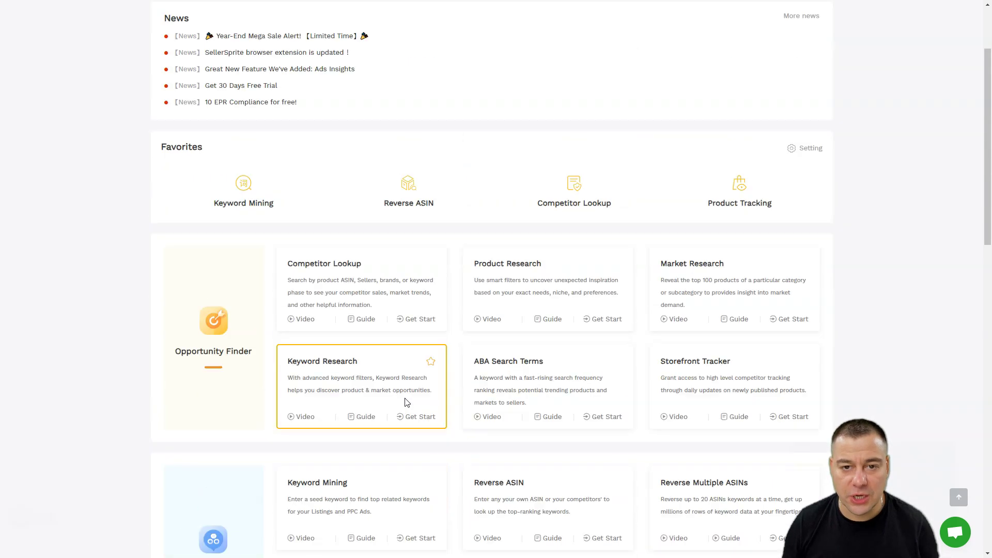
{"action": "scroll", "coordinate": [404, 395], "scroll_direction": "up", "scroll_amount": 3}
{"action": "scroll", "coordinate": [403, 388], "scroll_direction": "down", "scroll_amount": 4}
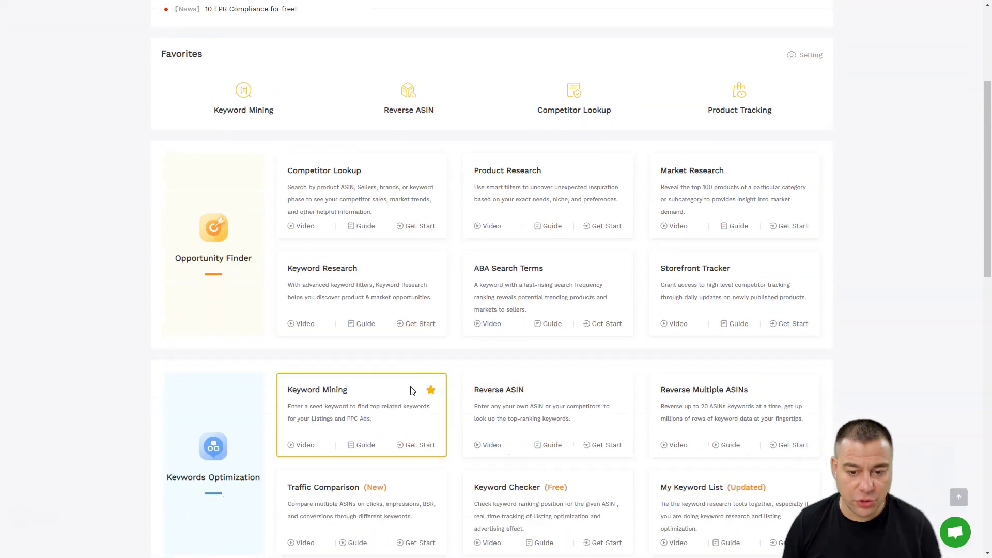
{"action": "scroll", "coordinate": [391, 387], "scroll_direction": "down", "scroll_amount": 2}
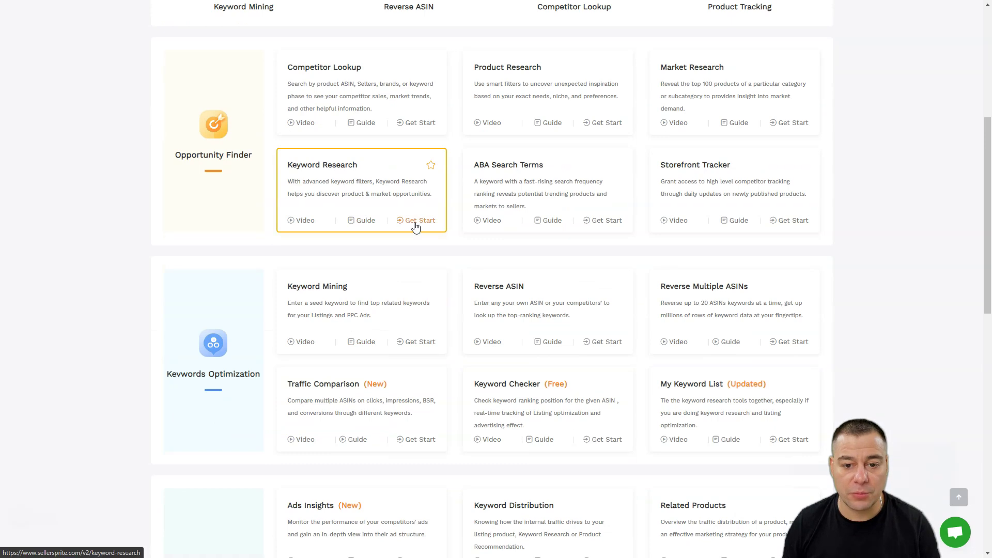
{"action": "left_click", "coordinate": [416, 226]}
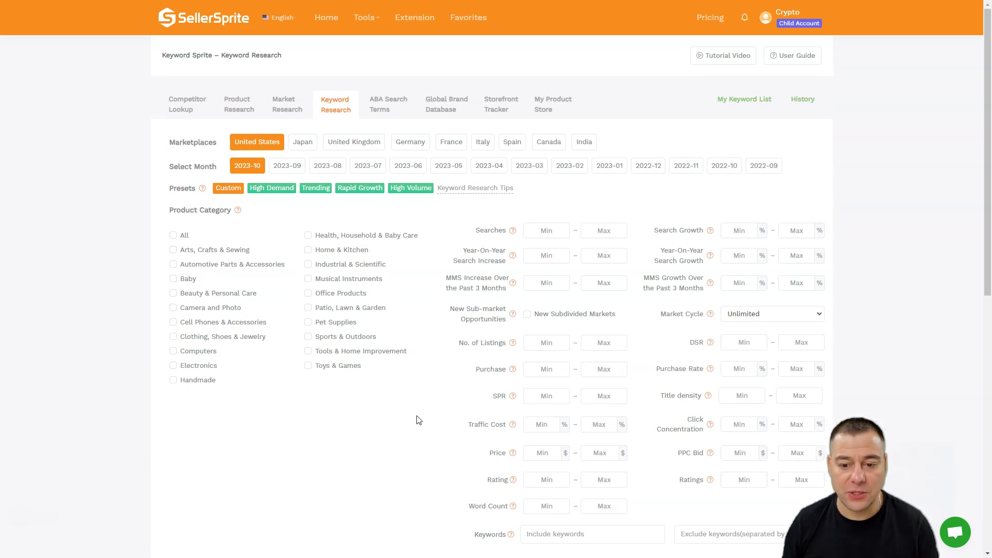
Read the help explanations for the Keyword Research filter options
{"action": "scroll", "coordinate": [574, 286], "scroll_direction": "down", "scroll_amount": 3}
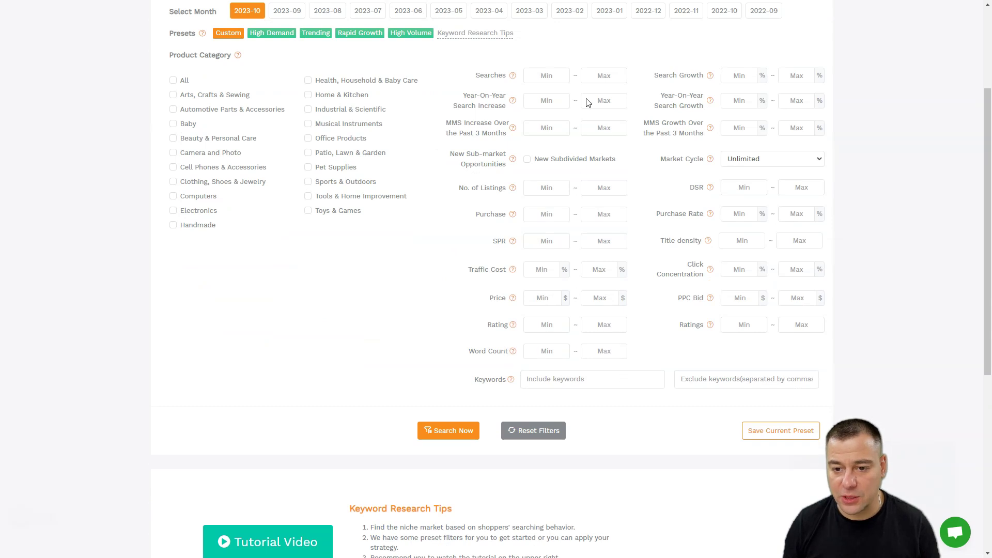
{"action": "scroll", "coordinate": [663, 243], "scroll_direction": "up", "scroll_amount": 3}
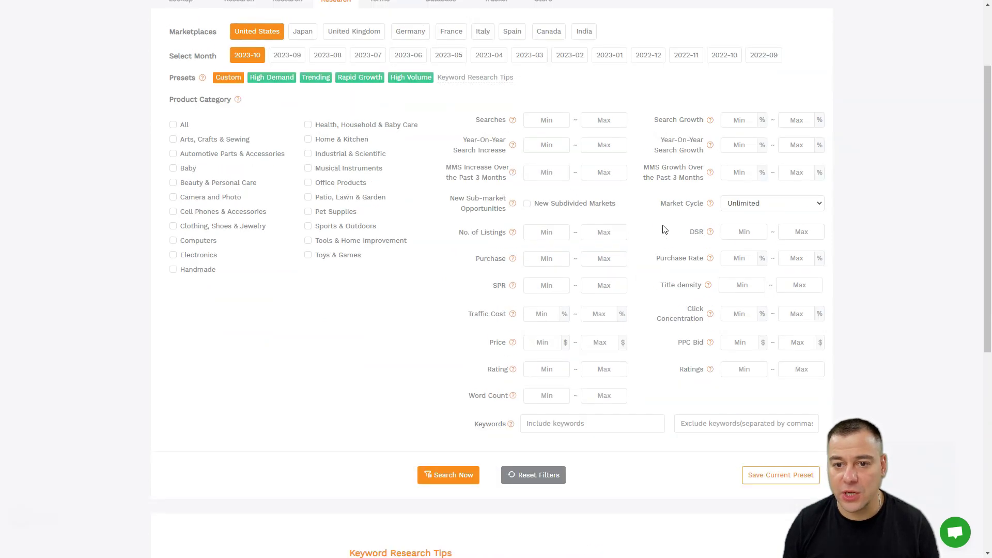
{"action": "mouse_move", "coordinate": [513, 234]}
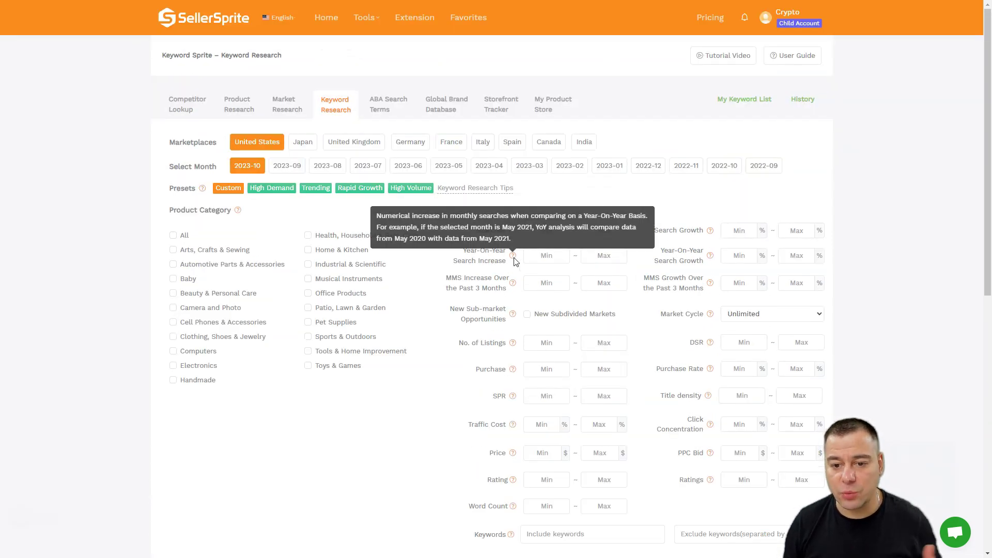
{"action": "mouse_move", "coordinate": [513, 286]}
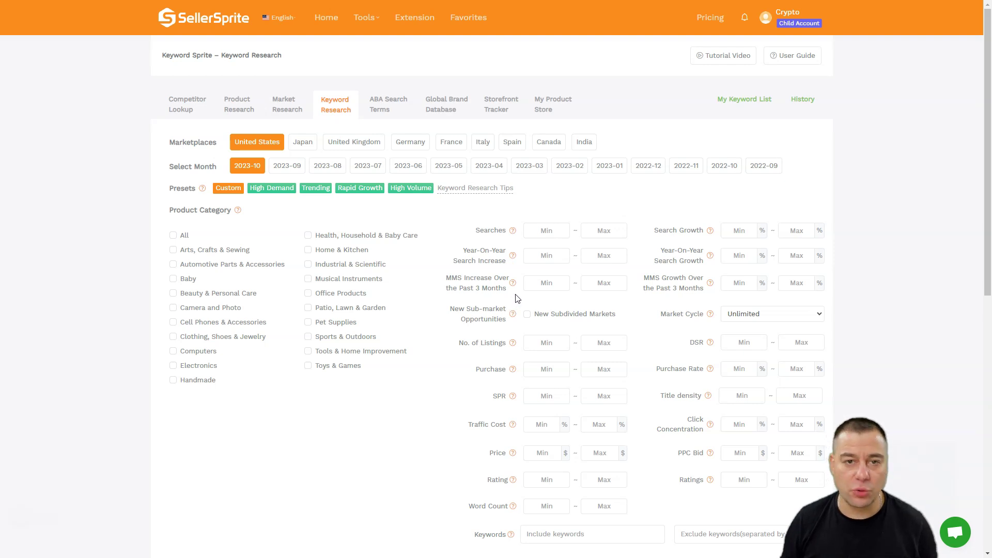
{"action": "mouse_move", "coordinate": [507, 318]}
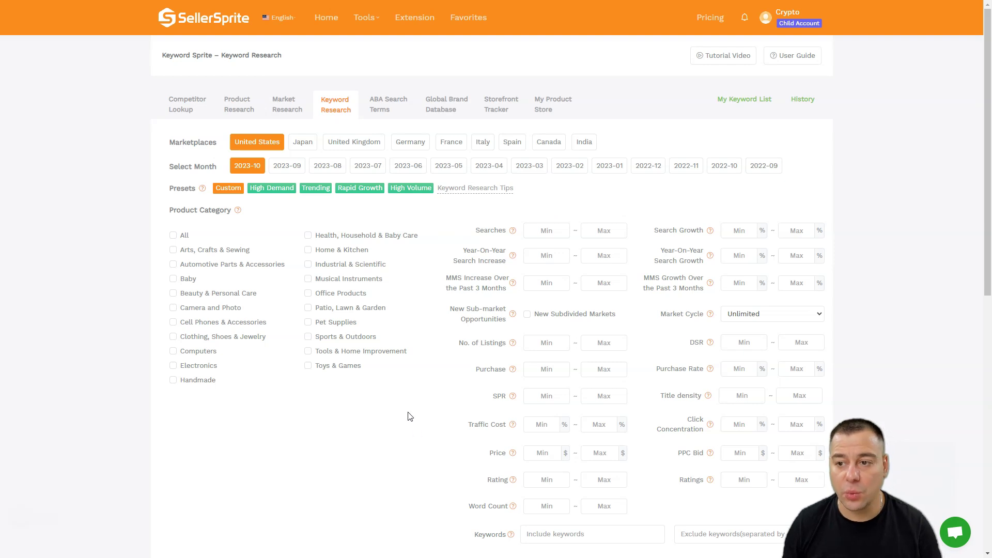
{"action": "scroll", "coordinate": [390, 396], "scroll_direction": "down", "scroll_amount": 2}
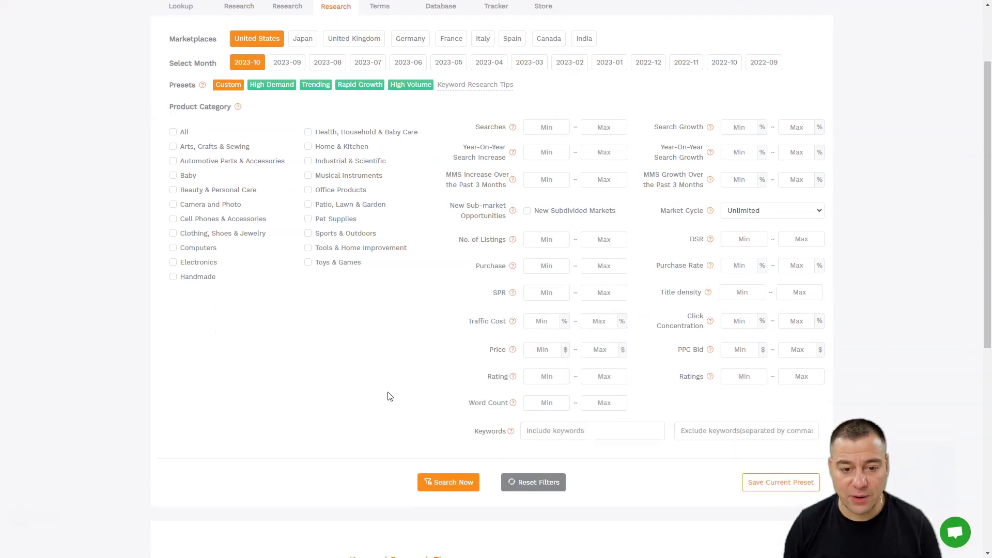
{"action": "scroll", "coordinate": [390, 396], "scroll_direction": "up", "scroll_amount": 1}
{"action": "scroll", "coordinate": [390, 397], "scroll_direction": "up", "scroll_amount": 1}
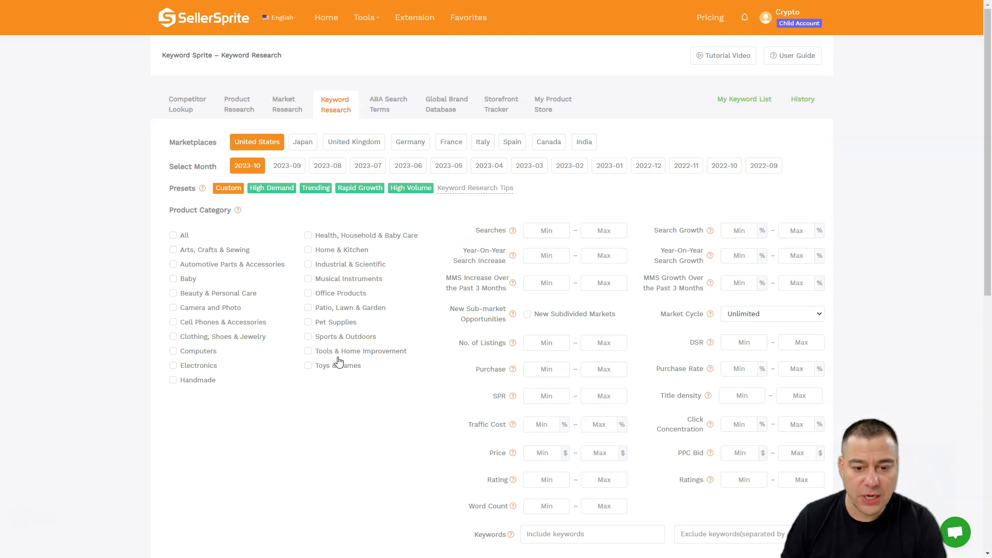
Filter to the Home & Kitchen category, with minimum 1000 monthly searches and an 8% purchase rate
{"action": "left_click", "coordinate": [309, 251]}
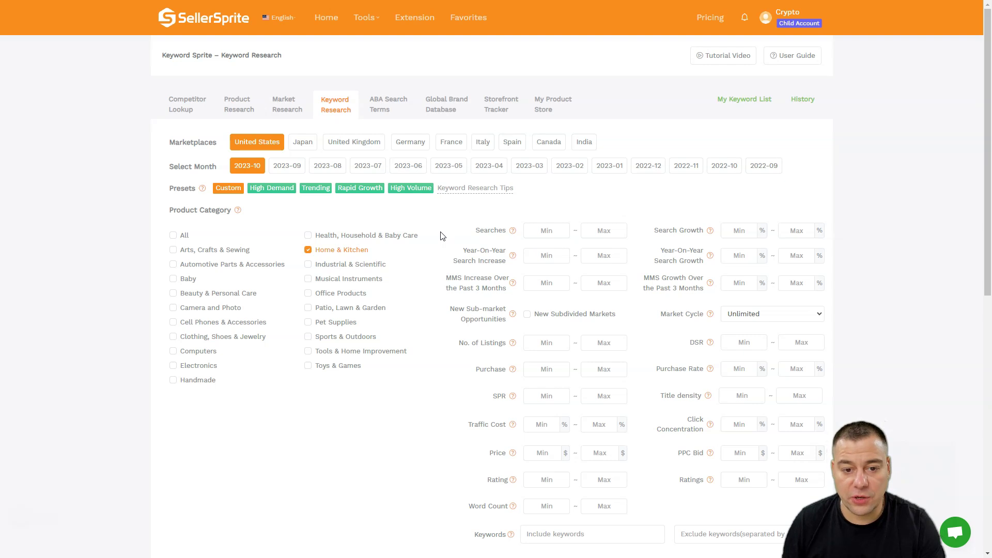
{"action": "left_click", "coordinate": [541, 230]}
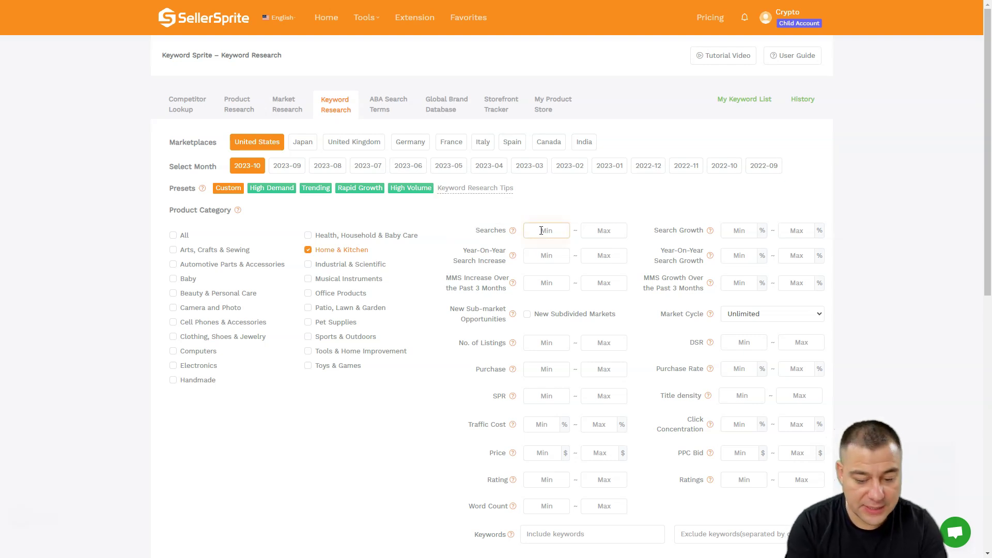
{"action": "type", "text": "1000"}
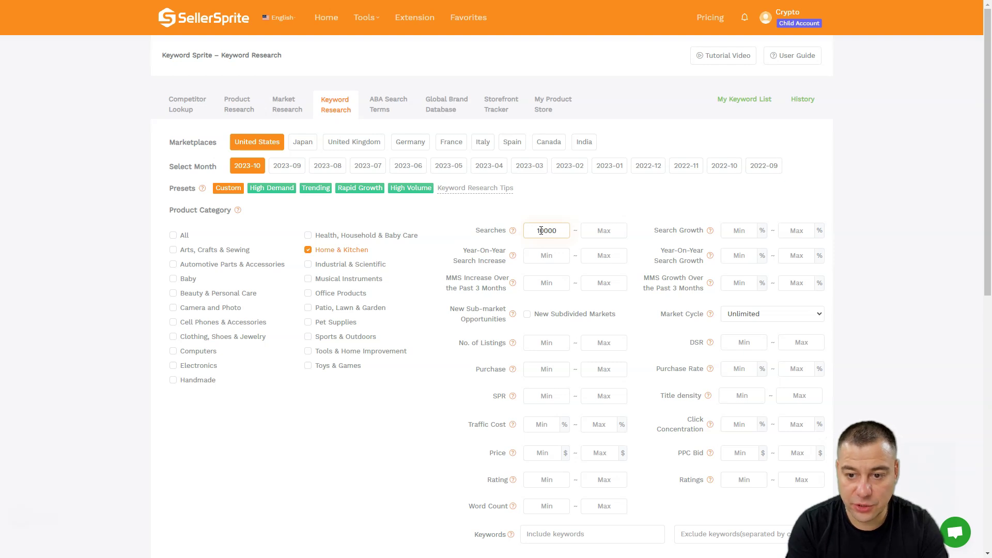
{"action": "scroll", "coordinate": [620, 298], "scroll_direction": "down", "scroll_amount": 1}
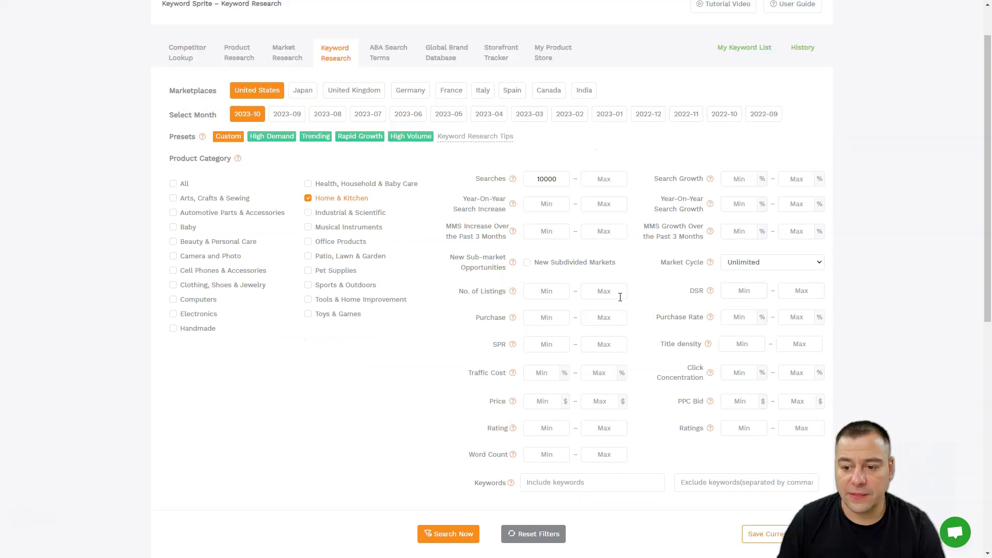
{"action": "left_click", "coordinate": [744, 318]}
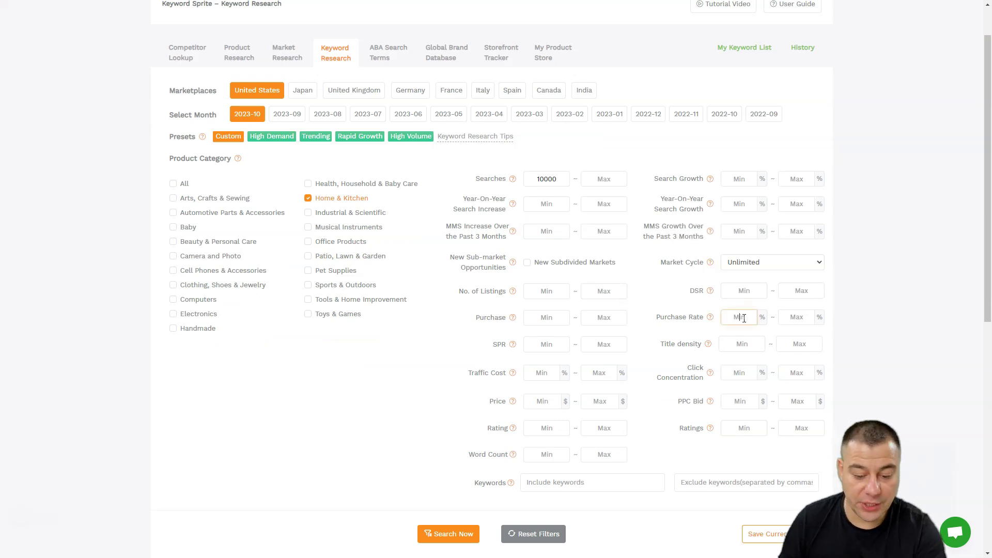
{"action": "mouse_move", "coordinate": [711, 319]}
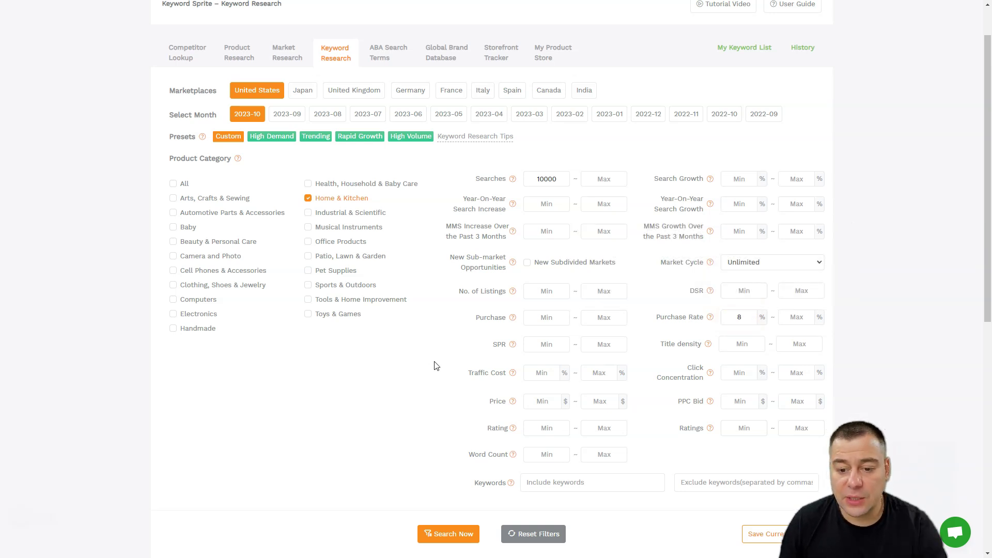
Set the price range to $20–80 and Rating max to 1000, then run the search
{"action": "scroll", "coordinate": [447, 351], "scroll_direction": "down", "scroll_amount": 4}
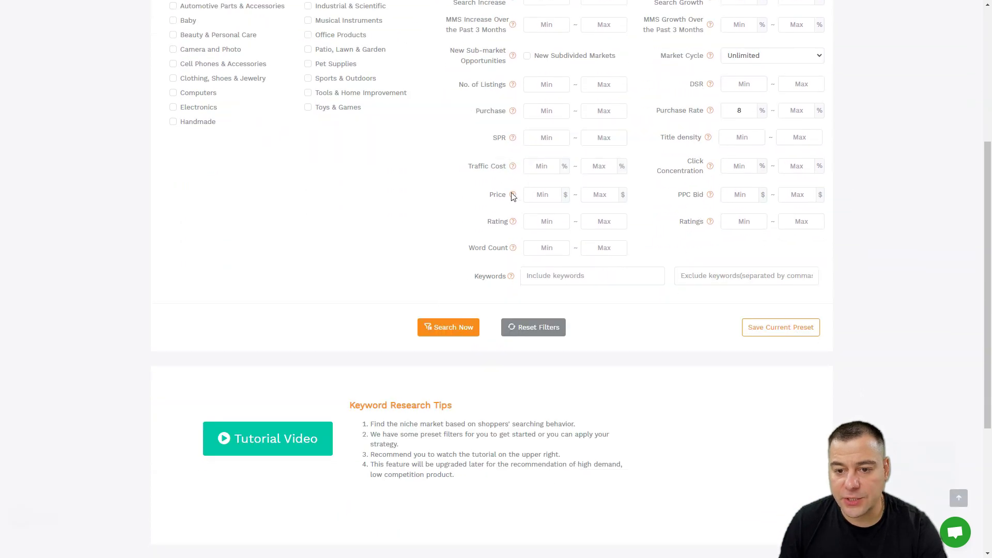
{"action": "left_click", "coordinate": [543, 196]}
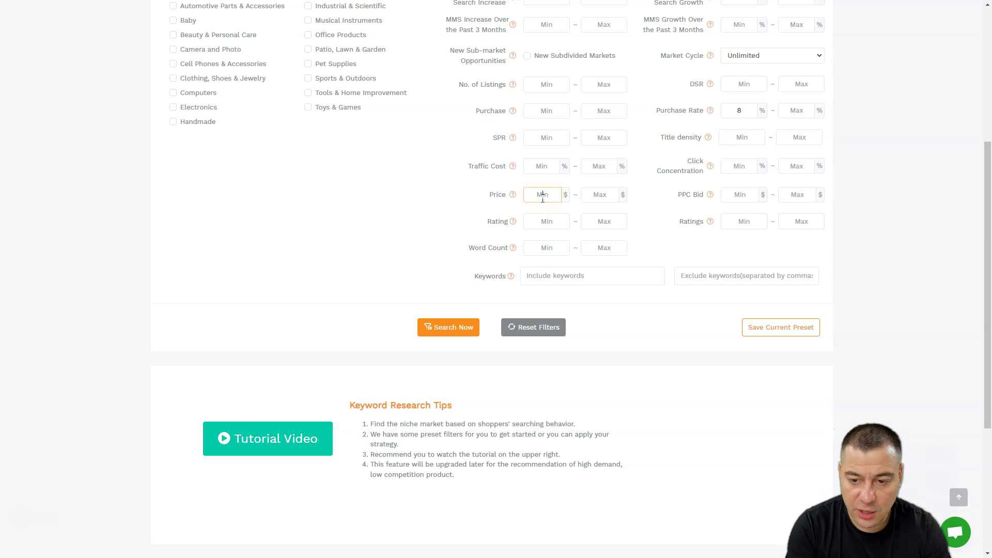
{"action": "type", "text": "20"}
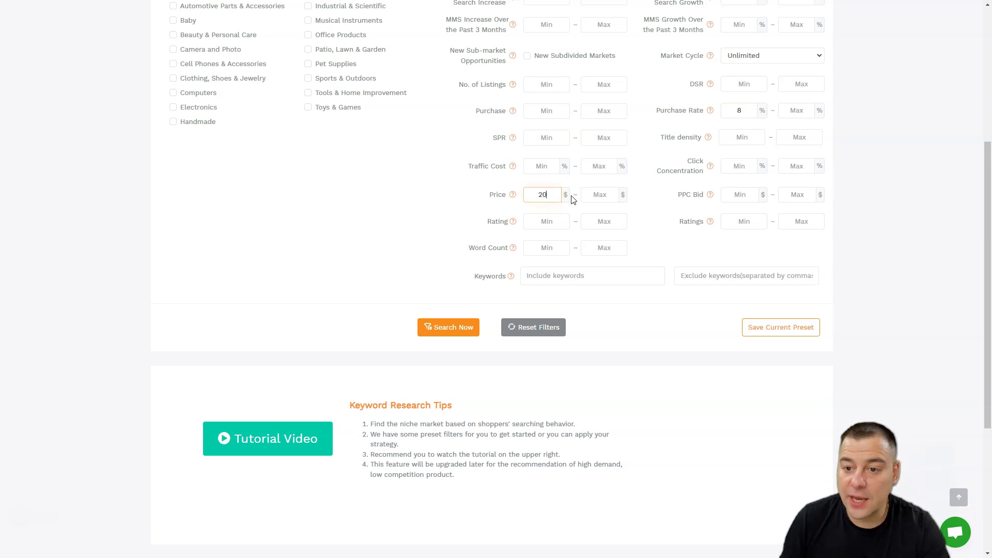
{"action": "left_click", "coordinate": [601, 194]}
{"action": "type", "text": "80"}
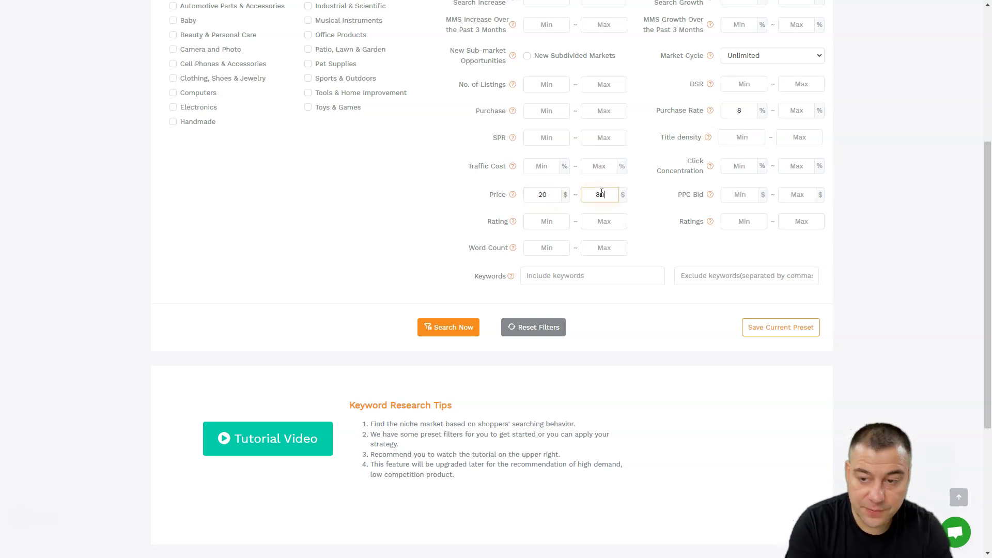
{"action": "left_click", "coordinate": [605, 223]}
{"action": "type", "text": "1000"}
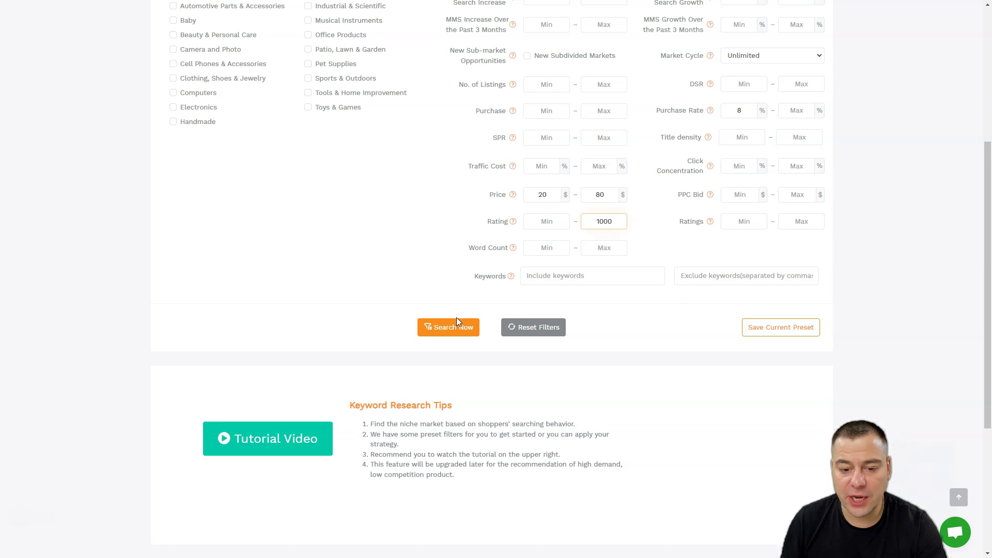
{"action": "left_click", "coordinate": [448, 330]}
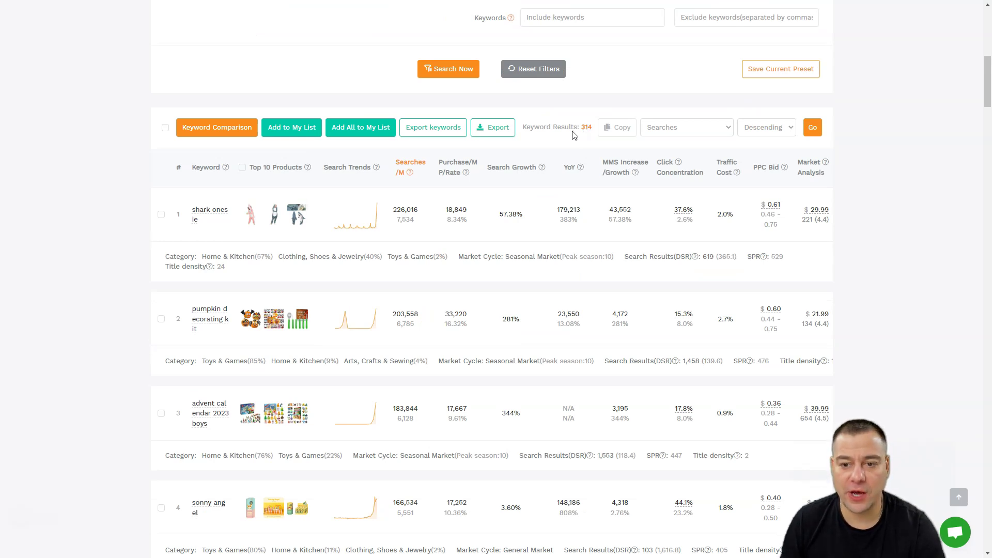
Preview the top 10 products for shark onesie, pumpkin decorating kit and other leading keywords
{"action": "mouse_move", "coordinate": [193, 213]}
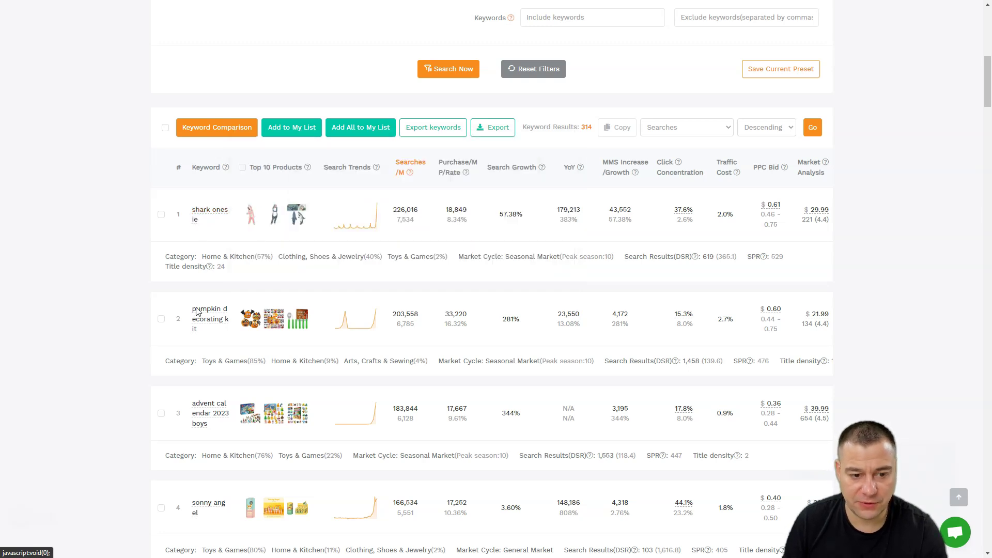
{"action": "mouse_move", "coordinate": [212, 313]}
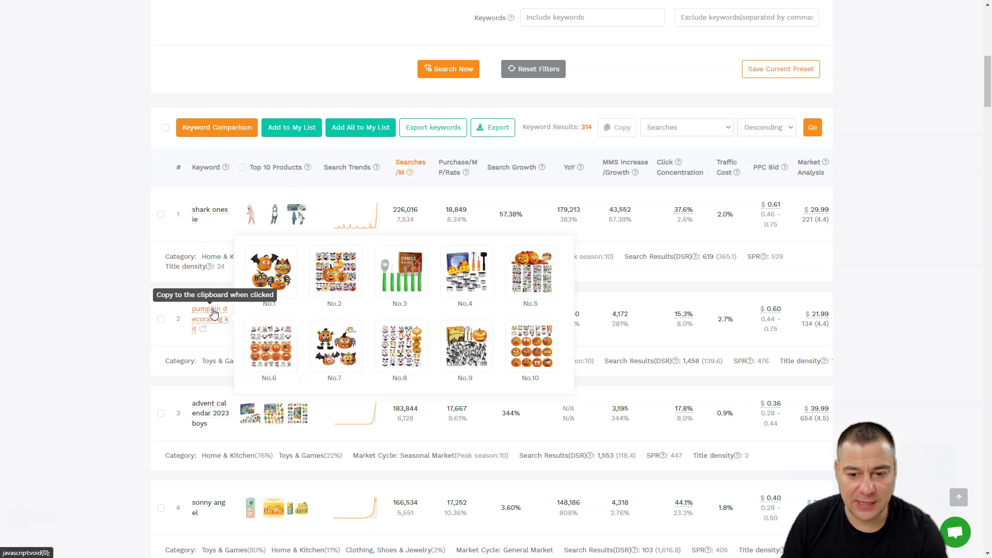
{"action": "mouse_move", "coordinate": [207, 416]}
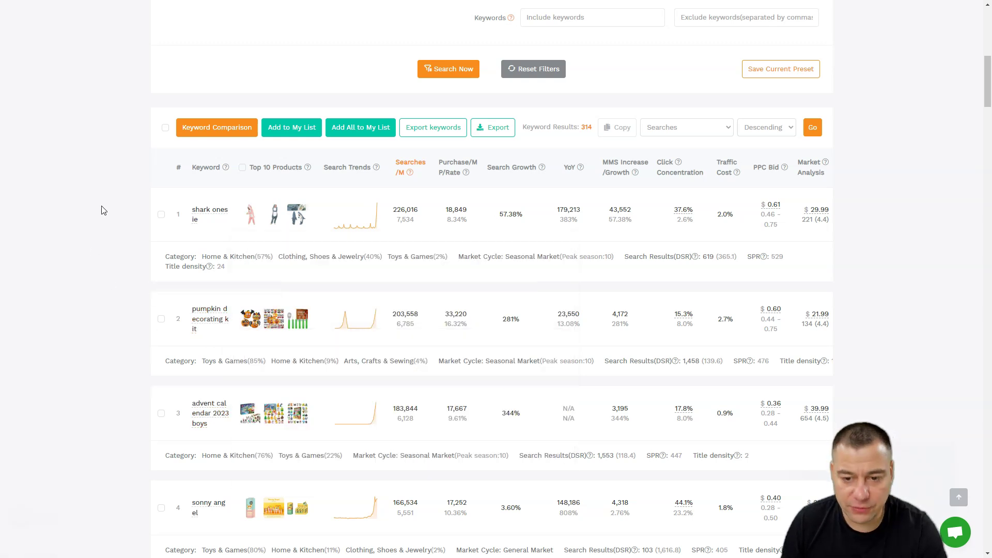
{"action": "mouse_move", "coordinate": [352, 218]}
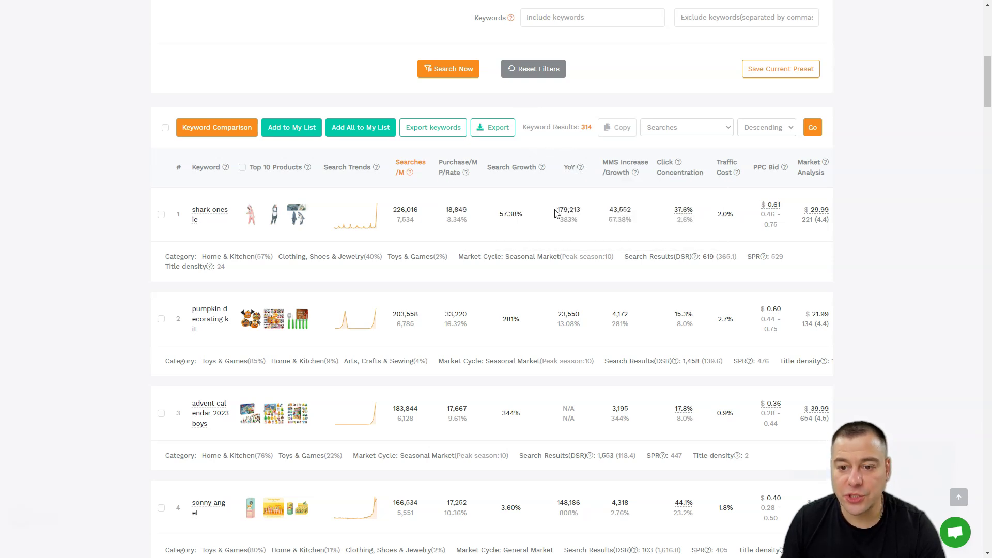
{"action": "mouse_move", "coordinate": [580, 168]}
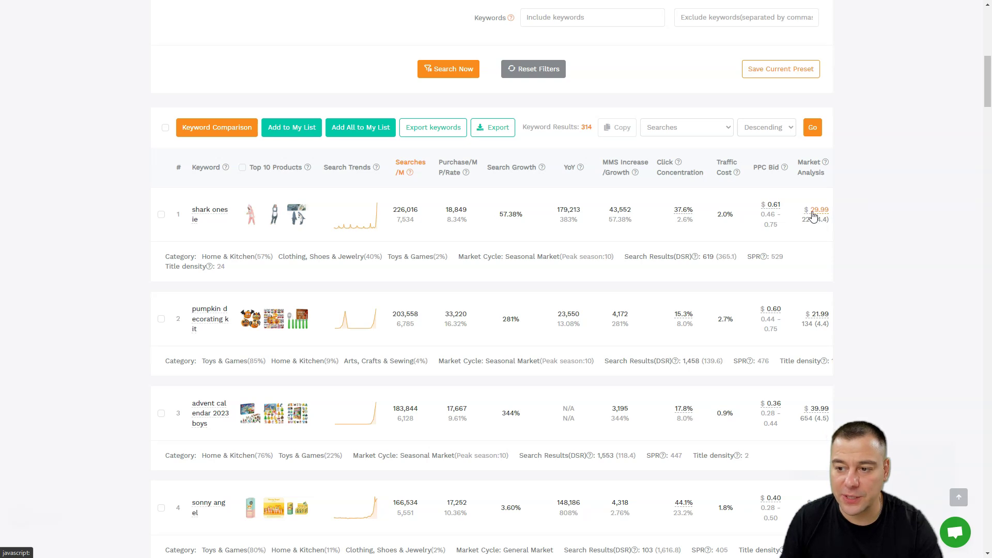
{"action": "scroll", "coordinate": [113, 271], "scroll_direction": "up", "scroll_amount": 1}
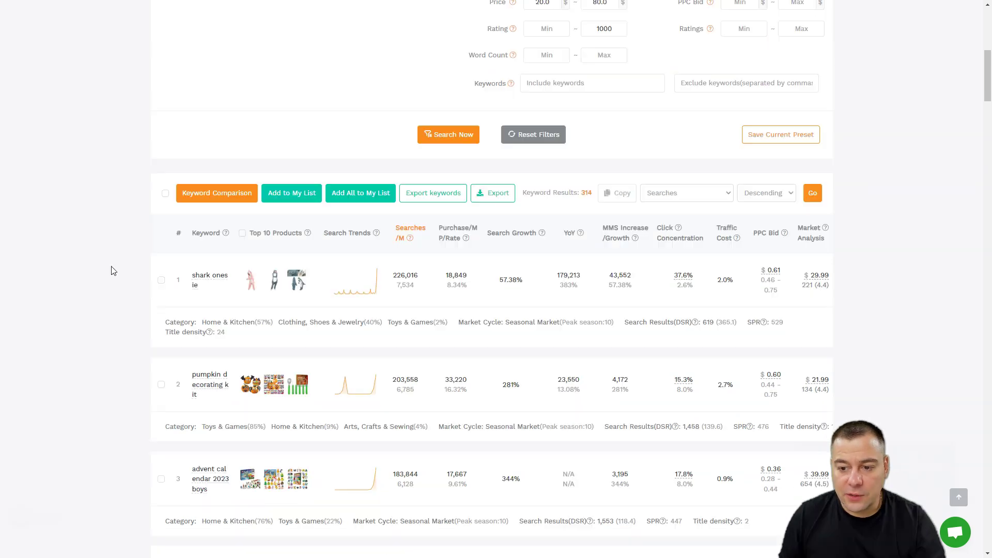
{"action": "scroll", "coordinate": [308, 323], "scroll_direction": "down", "scroll_amount": 3}
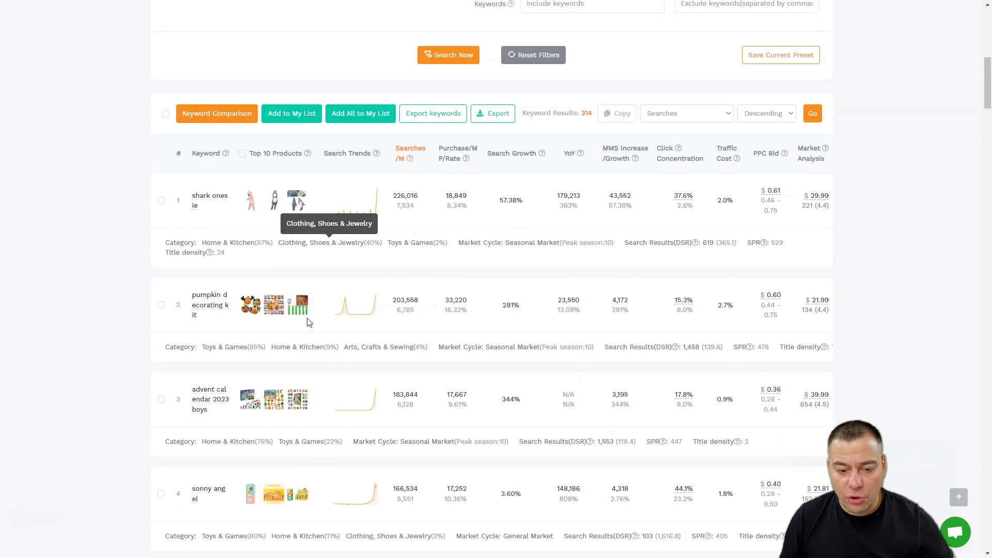
{"action": "scroll", "coordinate": [155, 290], "scroll_direction": "down", "scroll_amount": 2}
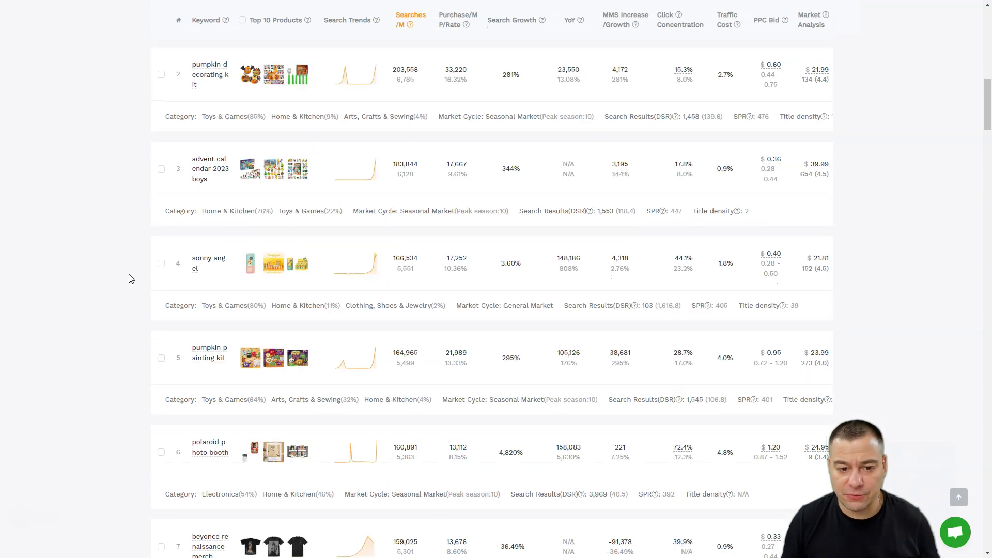
{"action": "scroll", "coordinate": [131, 279], "scroll_direction": "down", "scroll_amount": 3}
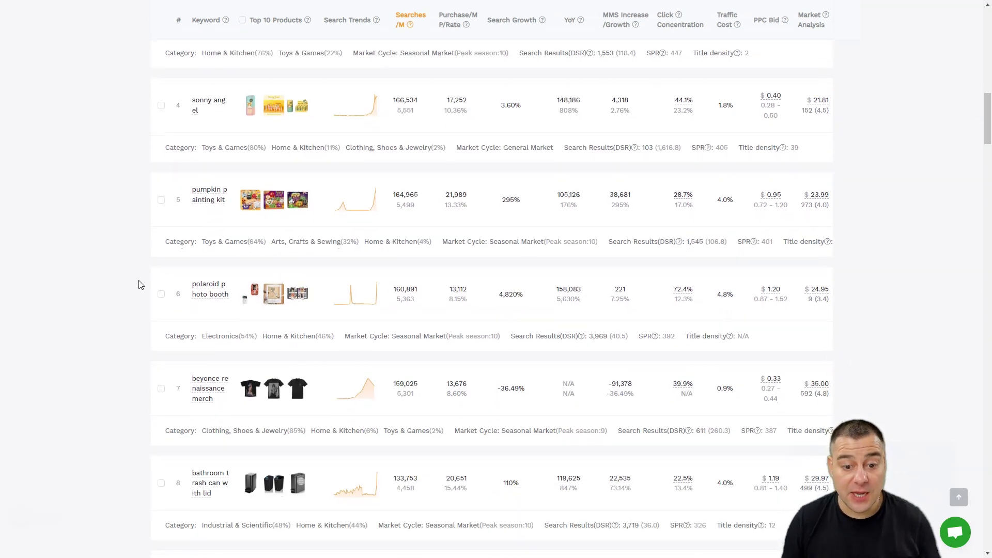
{"action": "scroll", "coordinate": [140, 285], "scroll_direction": "down", "scroll_amount": 2}
{"action": "scroll", "coordinate": [140, 285], "scroll_direction": "down", "scroll_amount": 2}
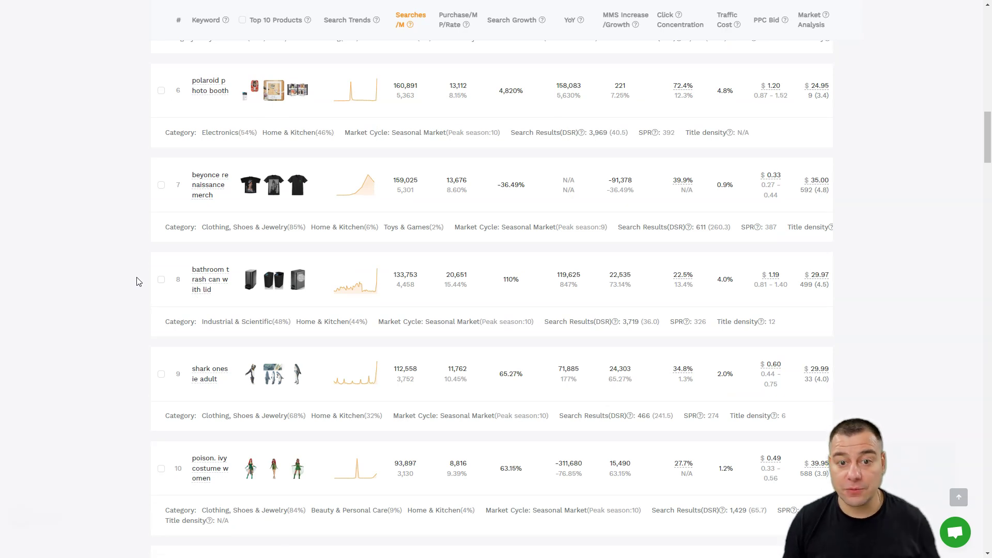
{"action": "scroll", "coordinate": [138, 282], "scroll_direction": "down", "scroll_amount": 1}
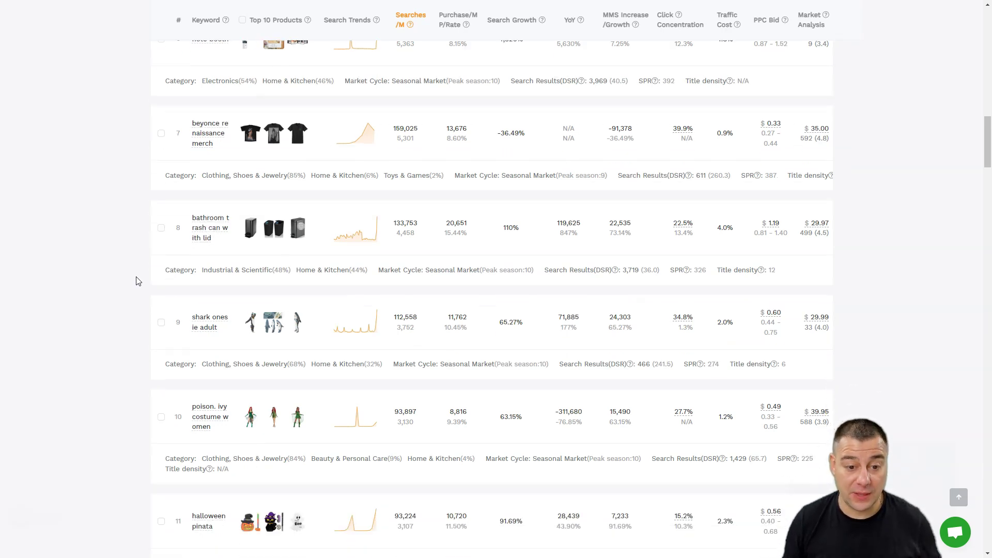
{"action": "scroll", "coordinate": [138, 281], "scroll_direction": "down", "scroll_amount": 1}
{"action": "scroll", "coordinate": [137, 281], "scroll_direction": "down", "scroll_amount": 1}
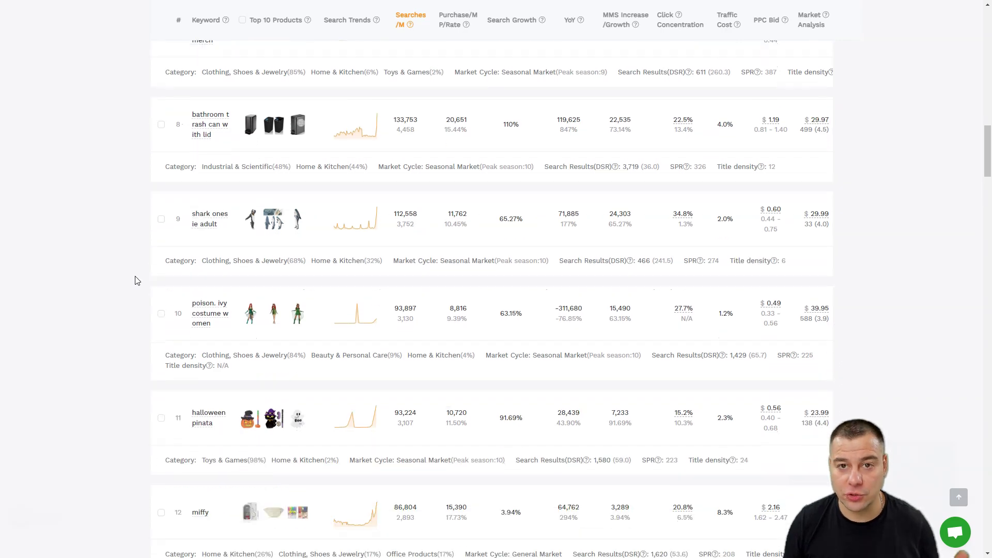
{"action": "scroll", "coordinate": [138, 281], "scroll_direction": "down", "scroll_amount": 4}
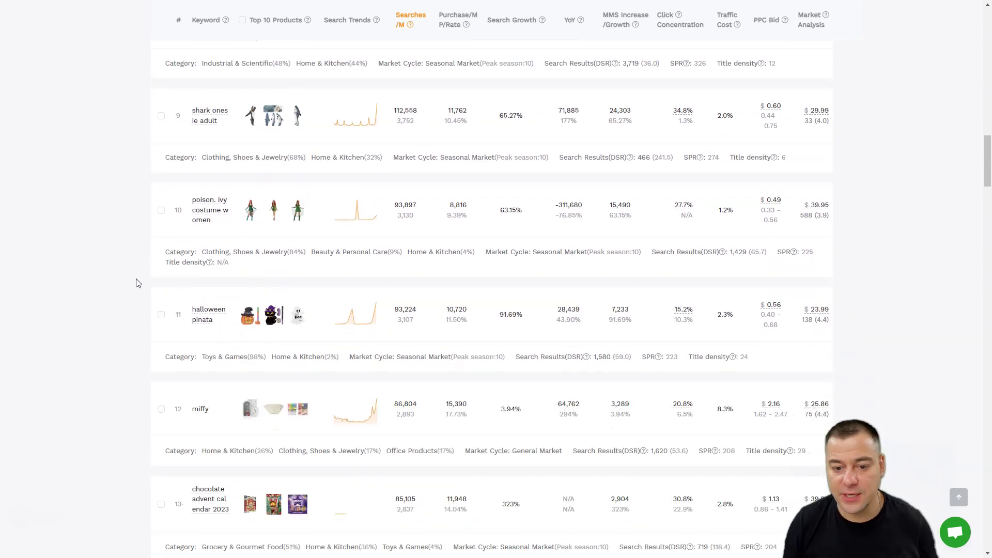
{"action": "scroll", "coordinate": [136, 280], "scroll_direction": "down", "scroll_amount": 2}
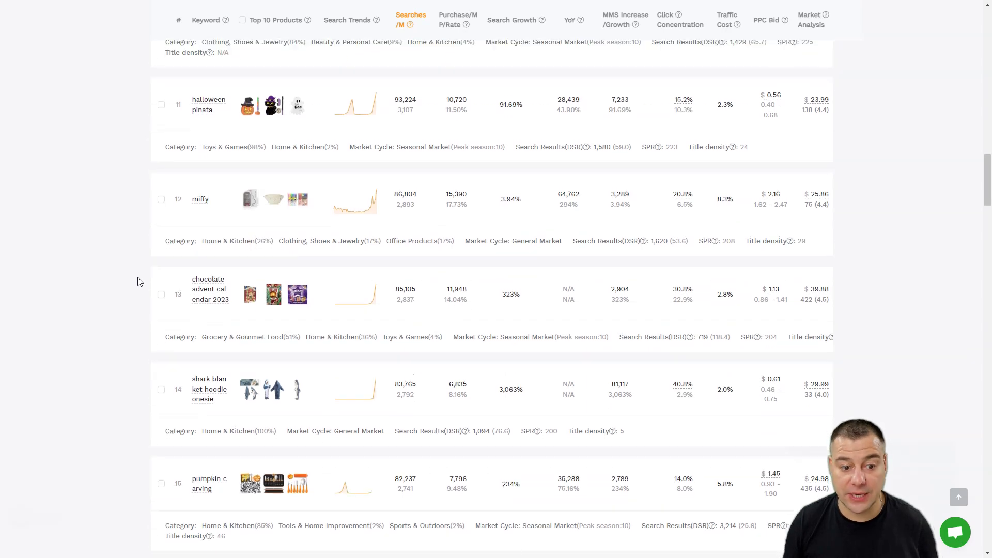
{"action": "scroll", "coordinate": [140, 267], "scroll_direction": "up", "scroll_amount": 18}
{"action": "scroll", "coordinate": [142, 257], "scroll_direction": "up", "scroll_amount": 10}
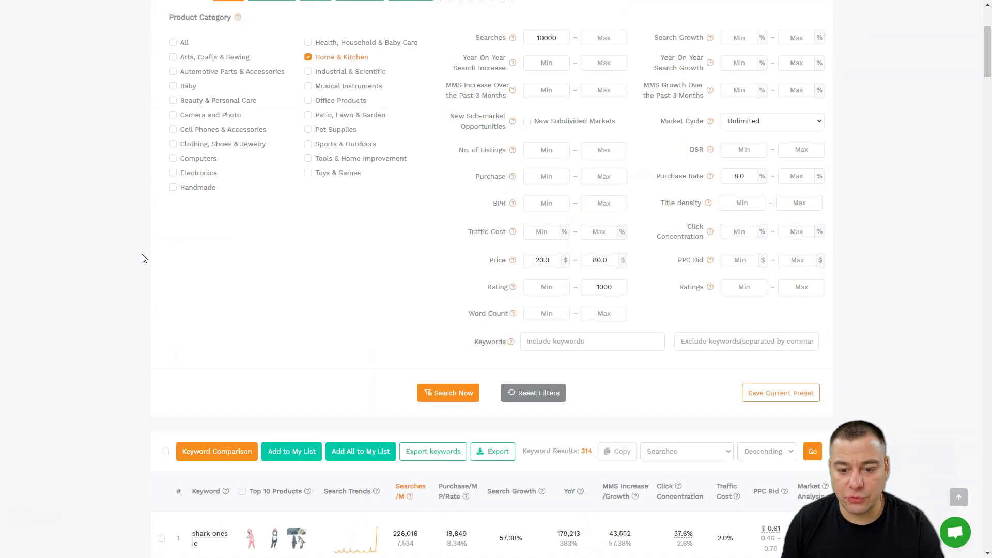
{"action": "scroll", "coordinate": [141, 248], "scroll_direction": "down", "scroll_amount": 6}
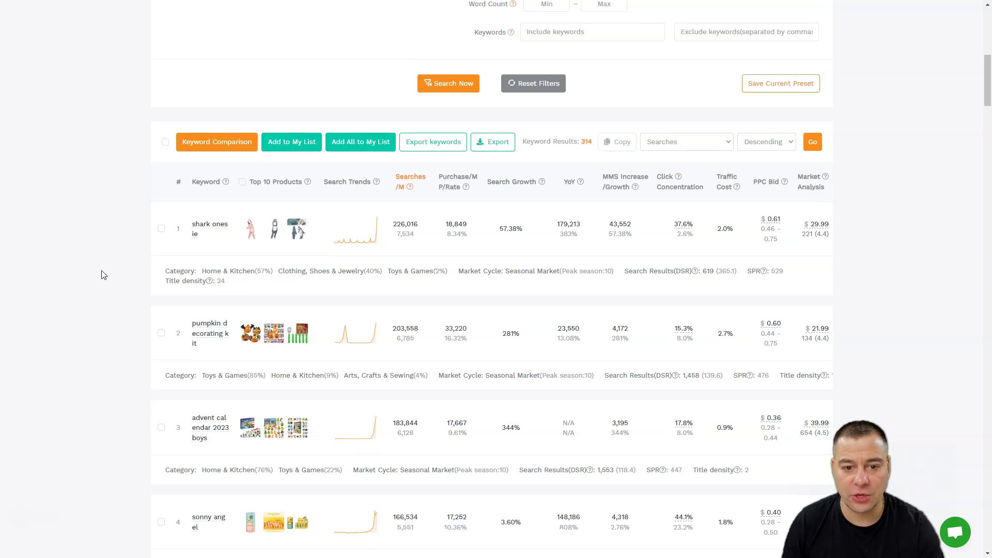
{"action": "scroll", "coordinate": [102, 275], "scroll_direction": "up", "scroll_amount": 6}
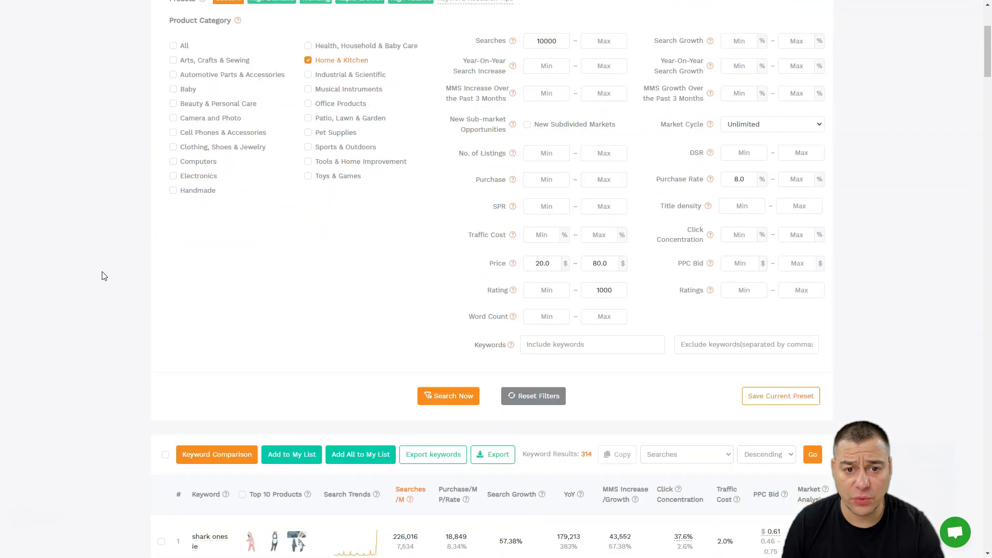
{"action": "scroll", "coordinate": [101, 275], "scroll_direction": "up", "scroll_amount": 4}
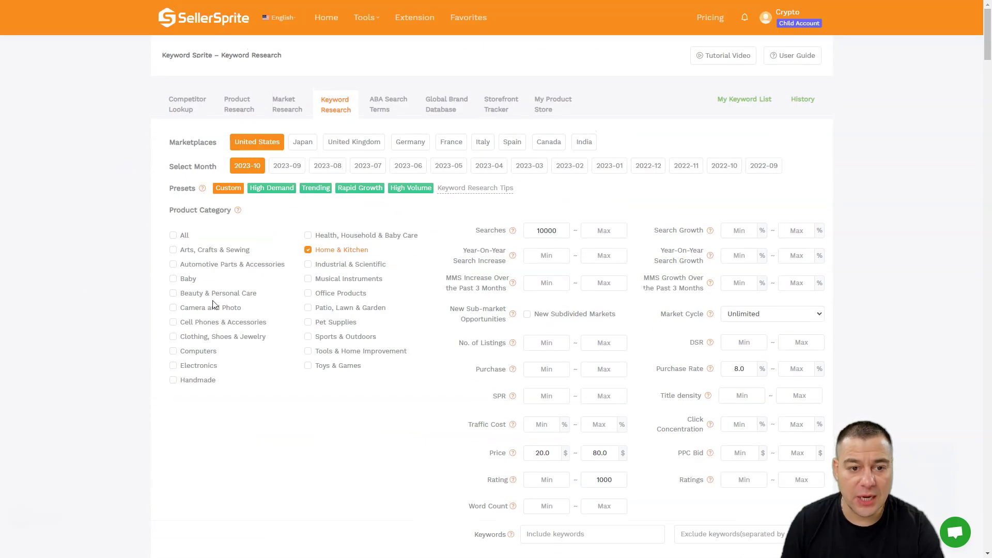
Switch the product category from Home & Kitchen to Musical Instruments
{"action": "left_click", "coordinate": [308, 279]}
{"action": "left_click", "coordinate": [310, 250]}
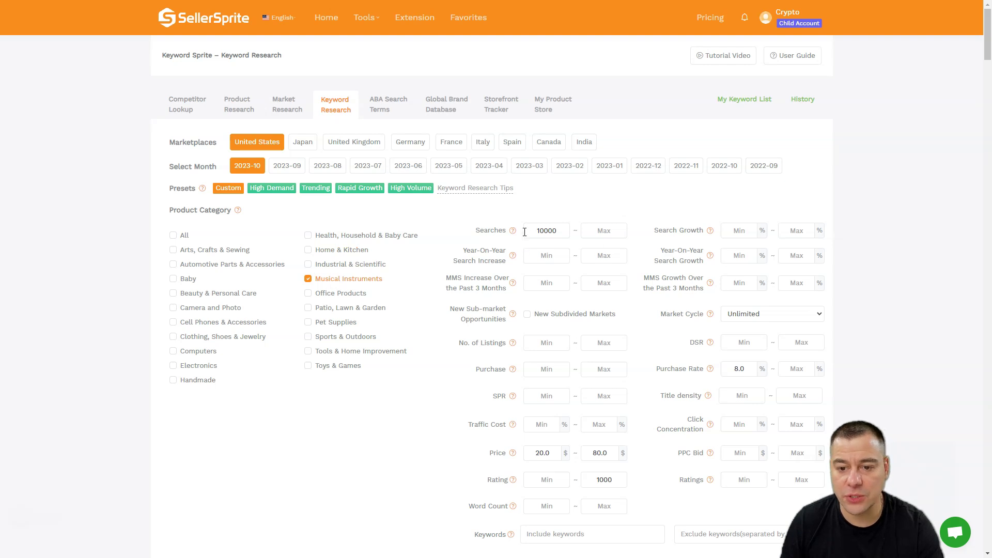
{"action": "scroll", "coordinate": [572, 301], "scroll_direction": "down", "scroll_amount": 2}
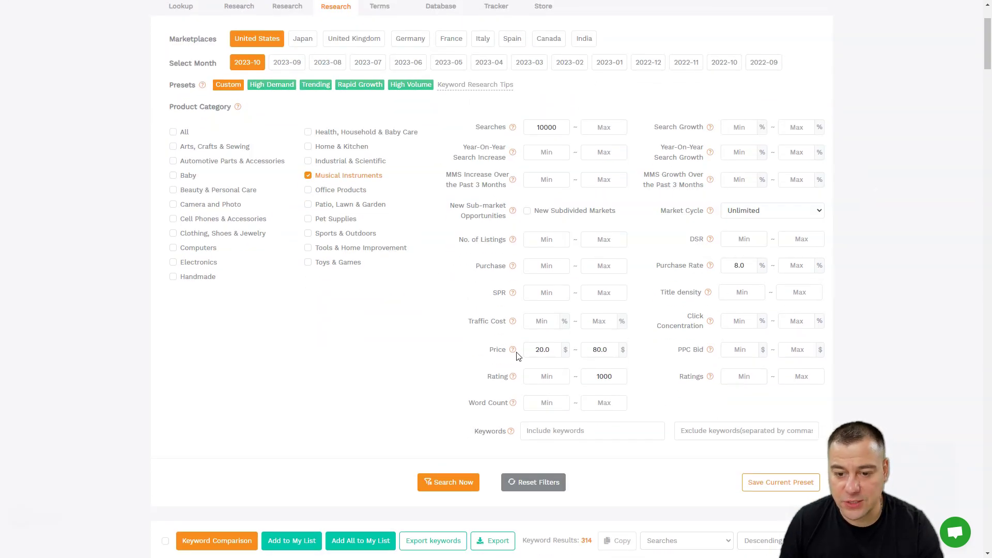
Change the price range to $50–100 and rerun the keyword search
{"action": "left_click_drag", "start_coordinate": [551, 352], "coordinate": [528, 349]}
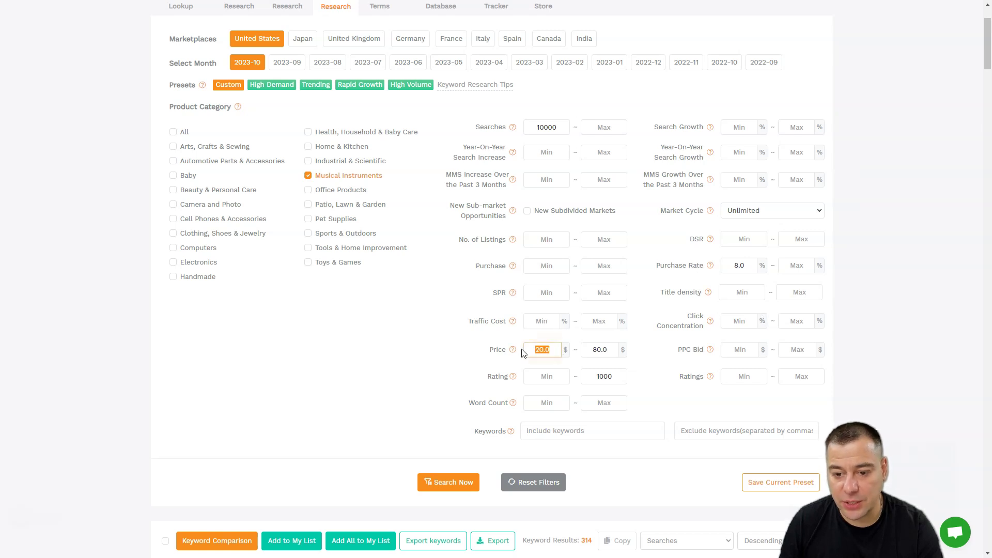
{"action": "type", "text": "50"}
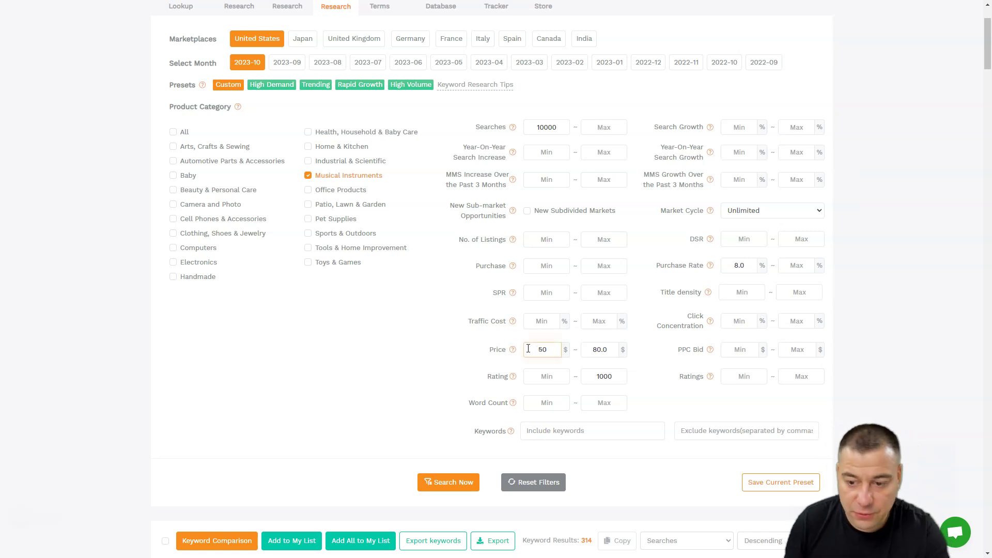
{"action": "left_click_drag", "start_coordinate": [593, 353], "coordinate": [608, 352]}
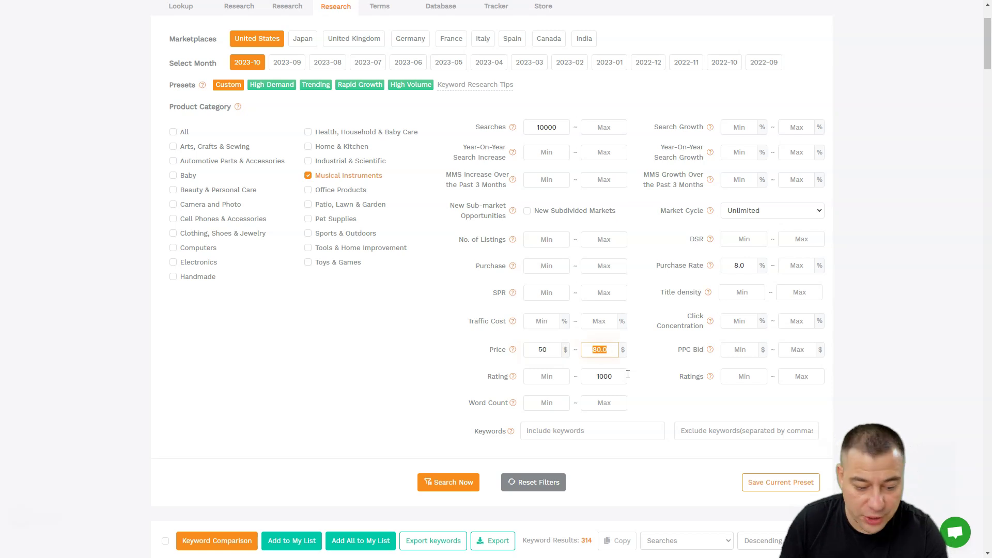
{"action": "type", "text": "100"}
{"action": "scroll", "coordinate": [617, 409], "scroll_direction": "down", "scroll_amount": 3}
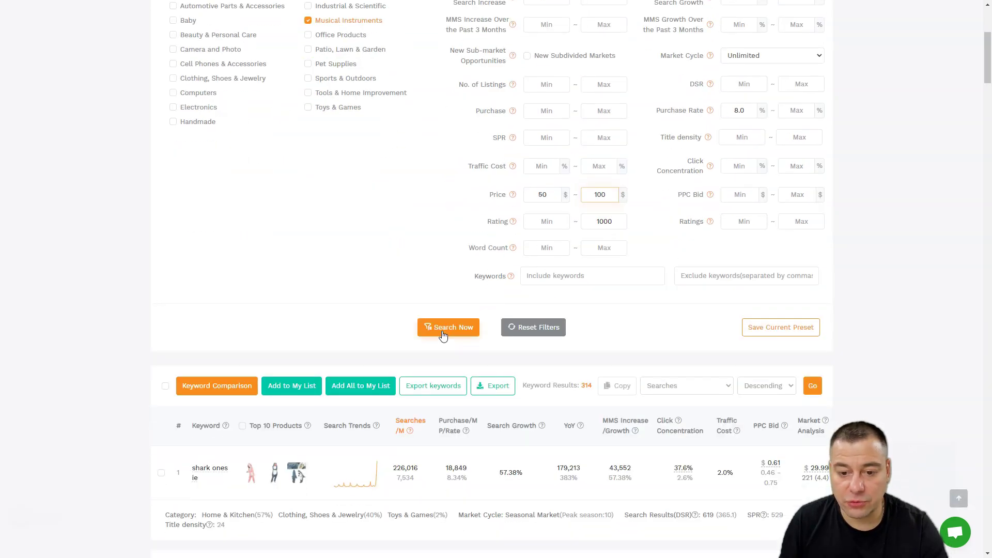
{"action": "left_click", "coordinate": [443, 333]}
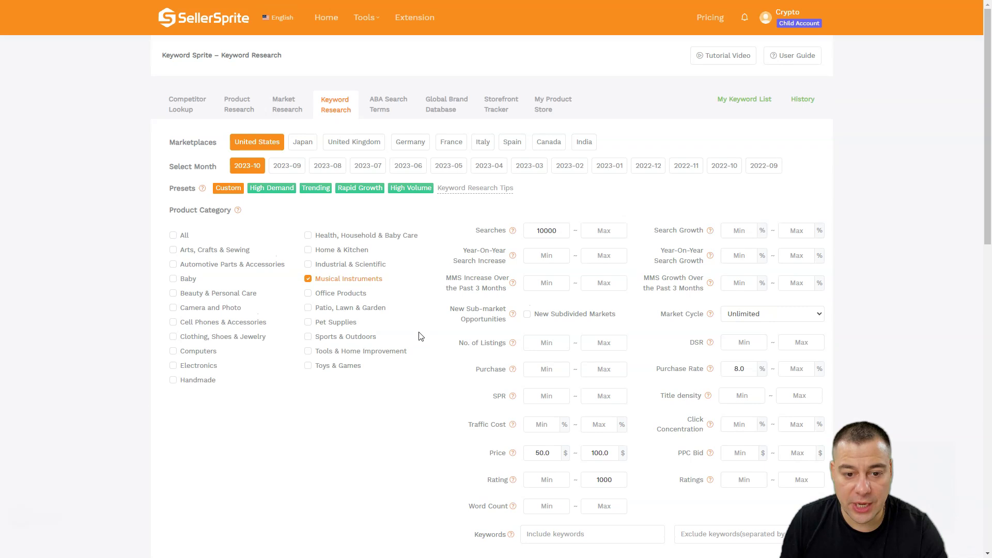
{"action": "scroll", "coordinate": [416, 405], "scroll_direction": "down", "scroll_amount": 9}
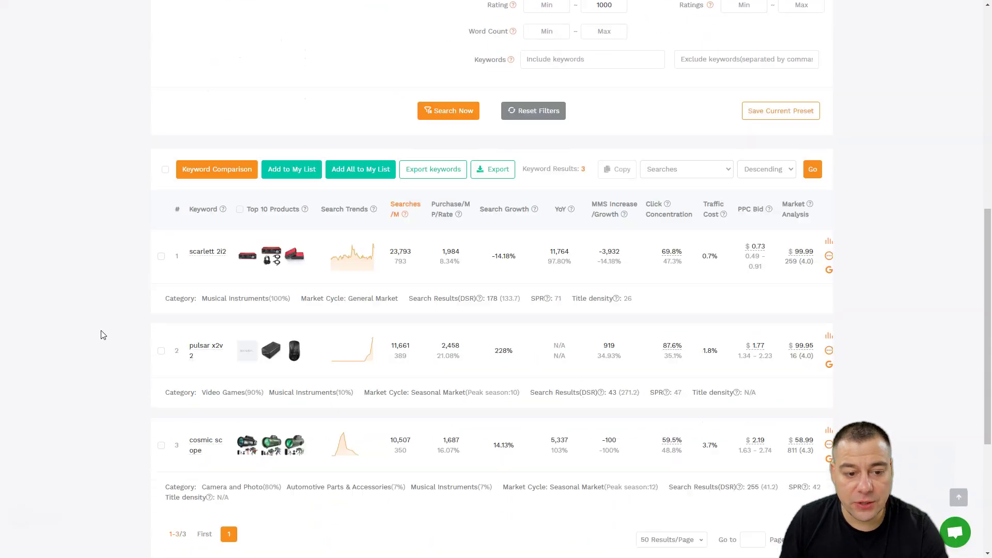
{"action": "scroll", "coordinate": [102, 335], "scroll_direction": "down", "scroll_amount": 2}
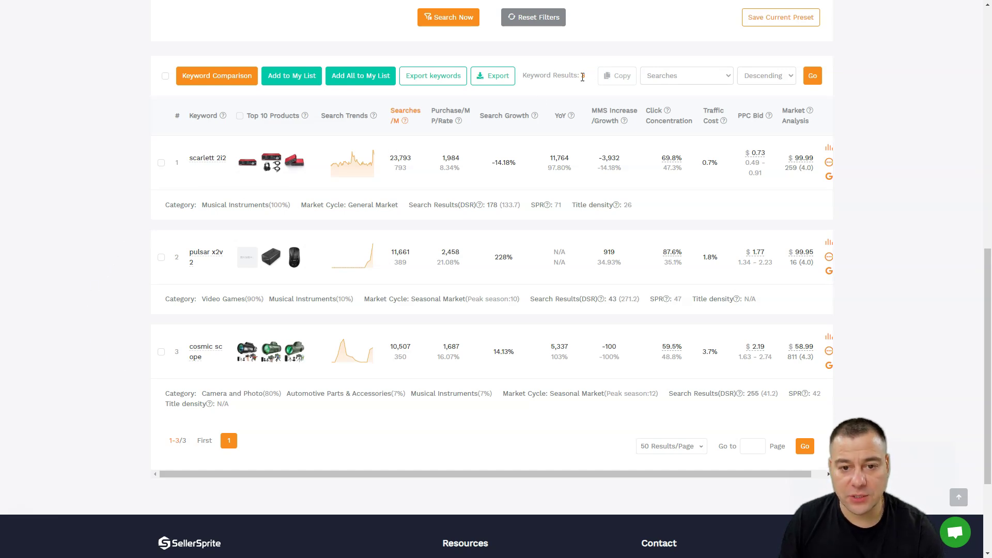
{"action": "scroll", "coordinate": [620, 135], "scroll_direction": "up", "scroll_amount": 6}
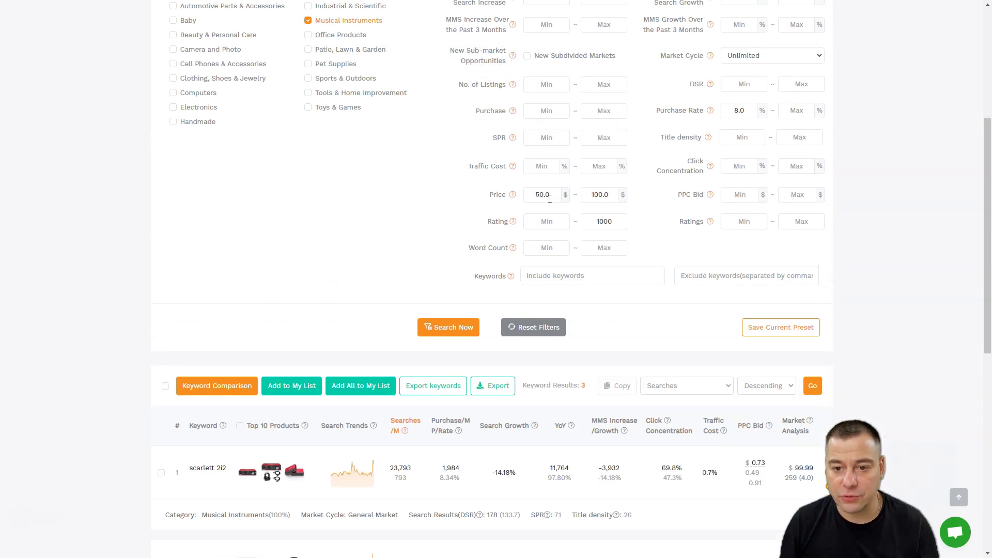
Lower the minimum price to $15, rerun the search and review the 7 keyword results
{"action": "left_click_drag", "start_coordinate": [536, 195], "coordinate": [551, 195]}
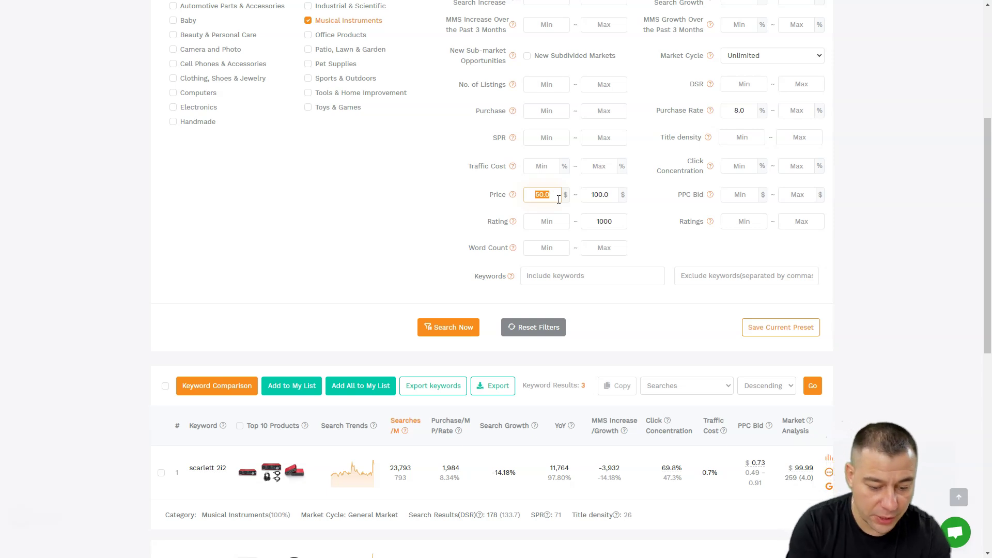
{"action": "type", "text": "15"}
{"action": "left_click", "coordinate": [445, 329]}
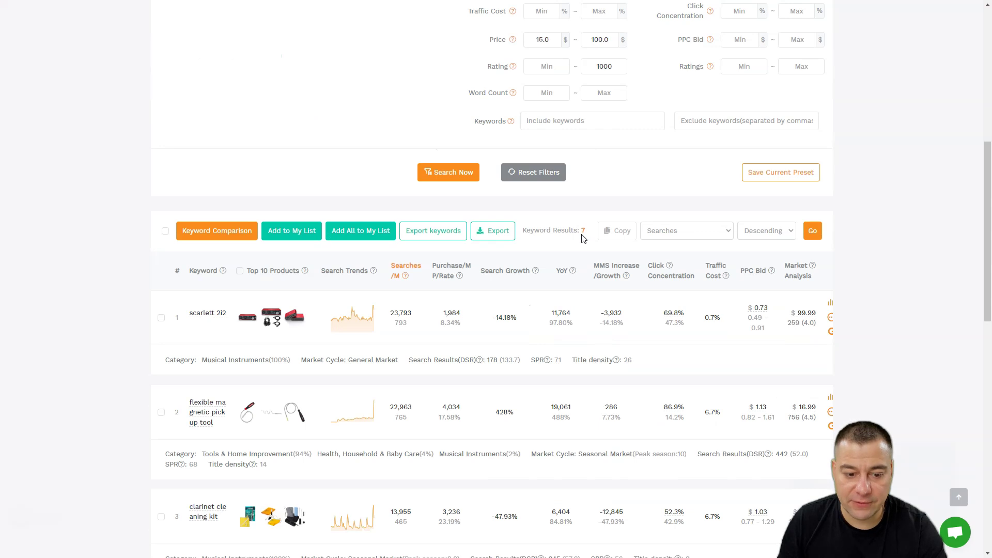
{"action": "scroll", "coordinate": [537, 230], "scroll_direction": "down", "scroll_amount": 3}
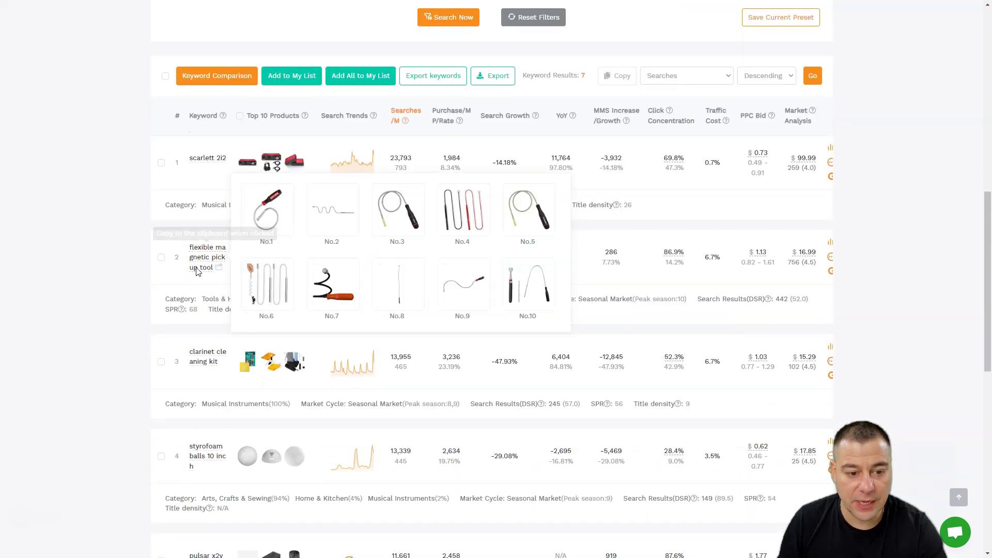
{"action": "scroll", "coordinate": [203, 335], "scroll_direction": "down", "scroll_amount": 3}
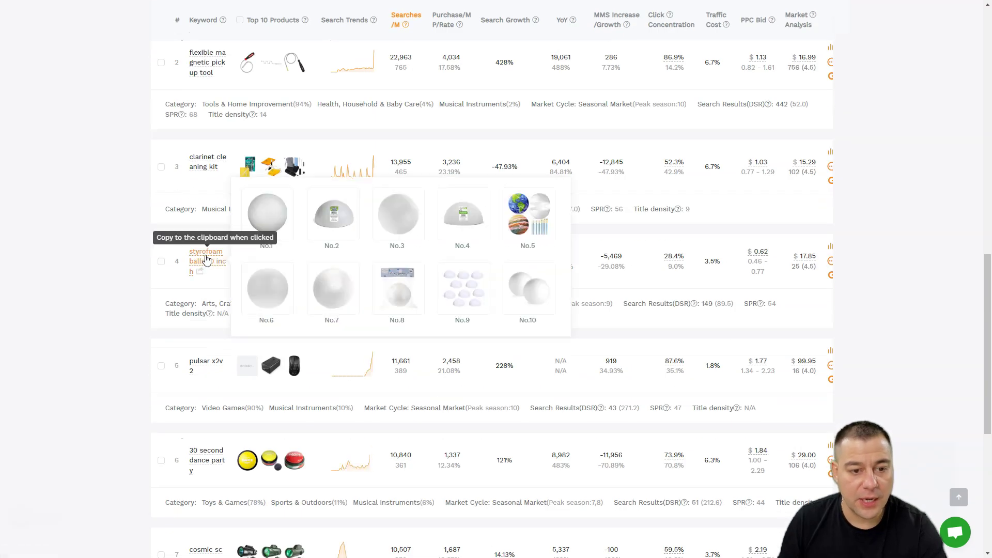
{"action": "scroll", "coordinate": [209, 320], "scroll_direction": "down", "scroll_amount": 5}
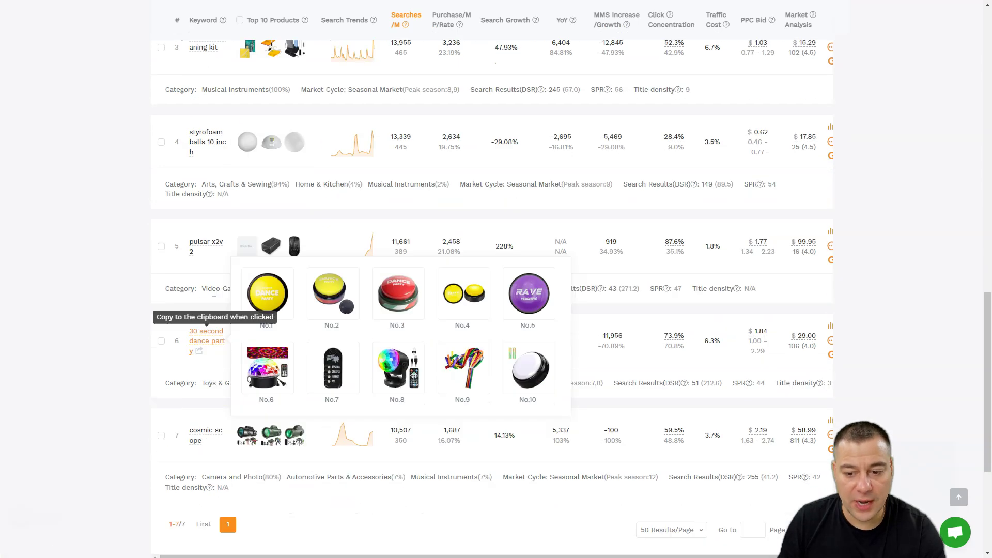
{"action": "scroll", "coordinate": [194, 233], "scroll_direction": "up", "scroll_amount": 15}
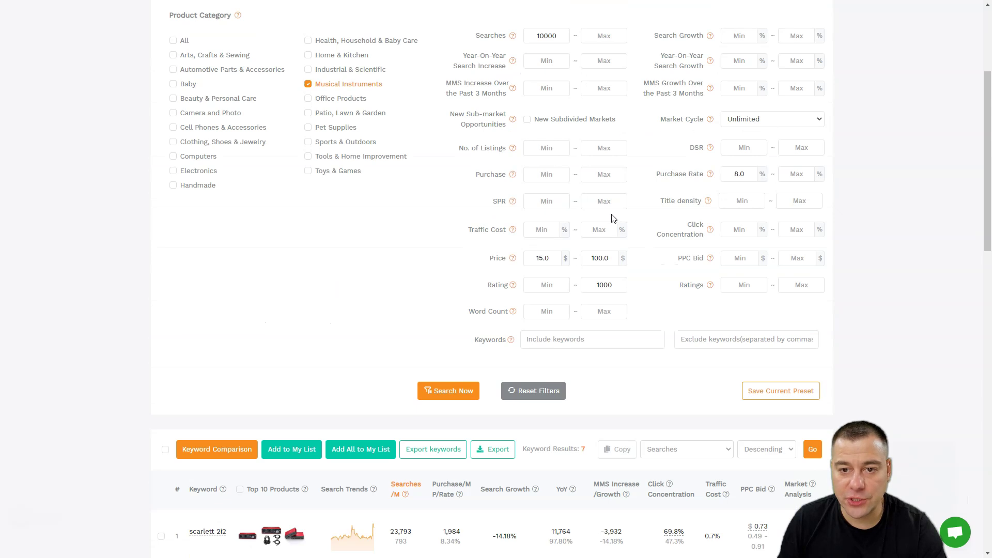
{"action": "scroll", "coordinate": [613, 218], "scroll_direction": "up", "scroll_amount": 1}
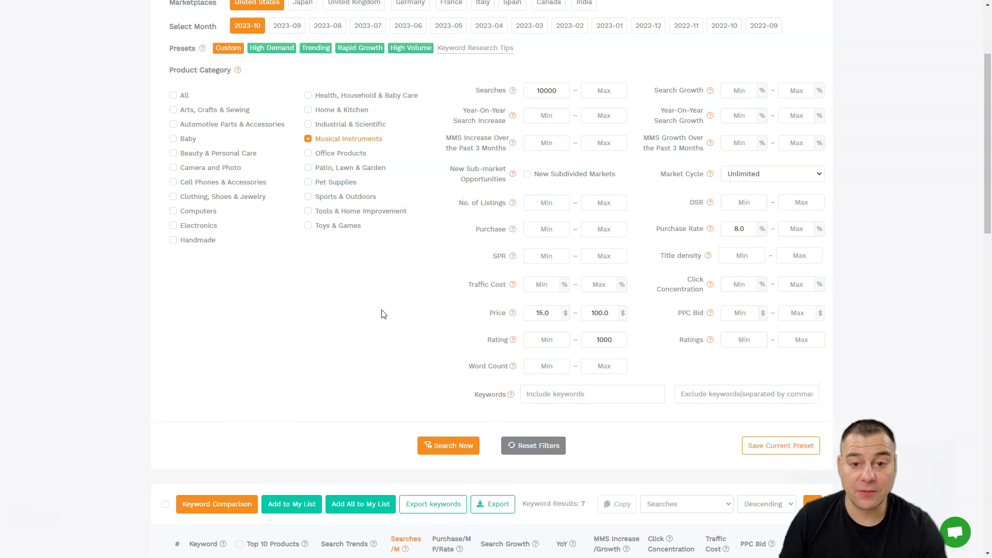
{"action": "scroll", "coordinate": [381, 313], "scroll_direction": "up", "scroll_amount": 3}
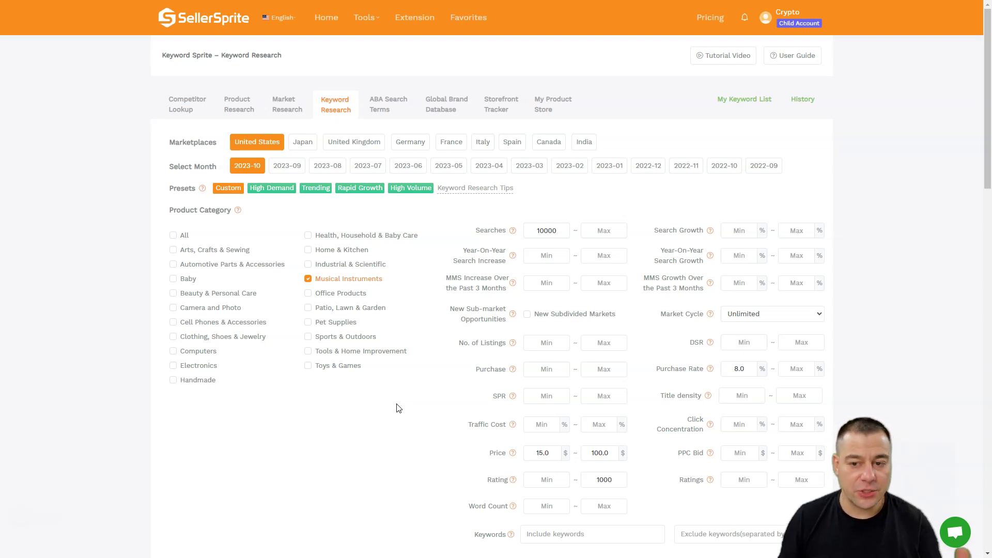
Go to the SellerSprite homepage and browse its Market Research, Keyword Sprite and Product Sprite sections
{"action": "left_click", "coordinate": [204, 18]}
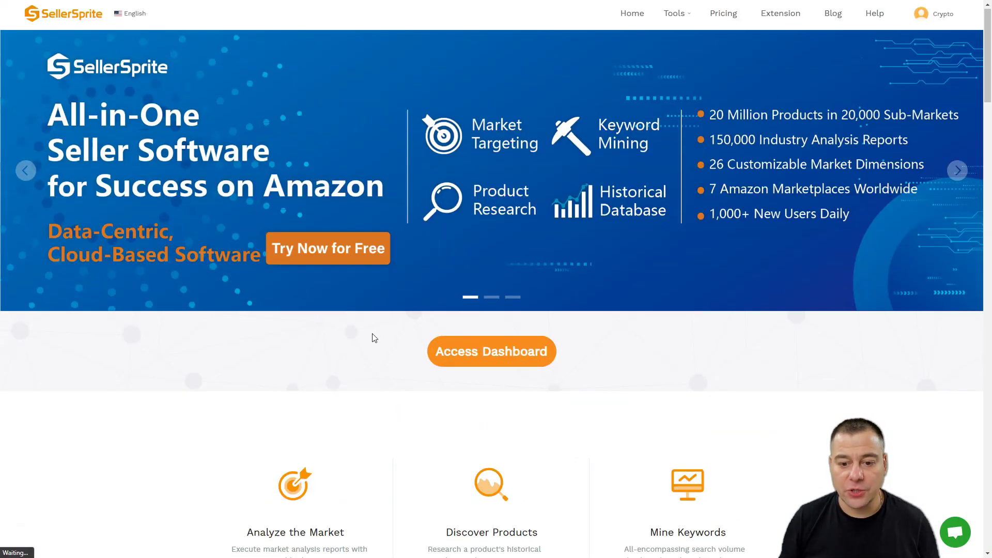
{"action": "scroll", "coordinate": [375, 335], "scroll_direction": "down", "scroll_amount": 5}
{"action": "scroll", "coordinate": [382, 330], "scroll_direction": "down", "scroll_amount": 2}
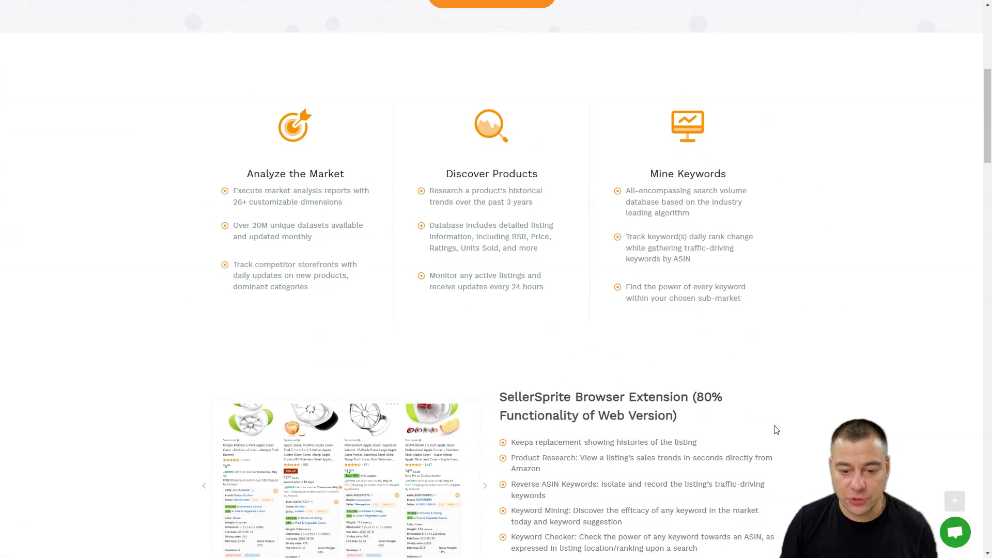
{"action": "scroll", "coordinate": [536, 418], "scroll_direction": "down", "scroll_amount": 6}
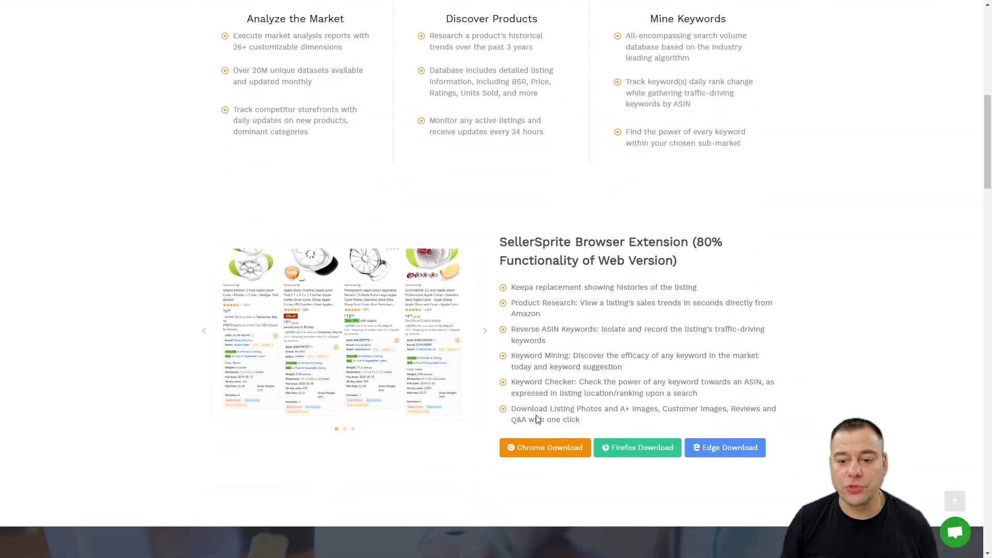
{"action": "scroll", "coordinate": [535, 394], "scroll_direction": "down", "scroll_amount": 8}
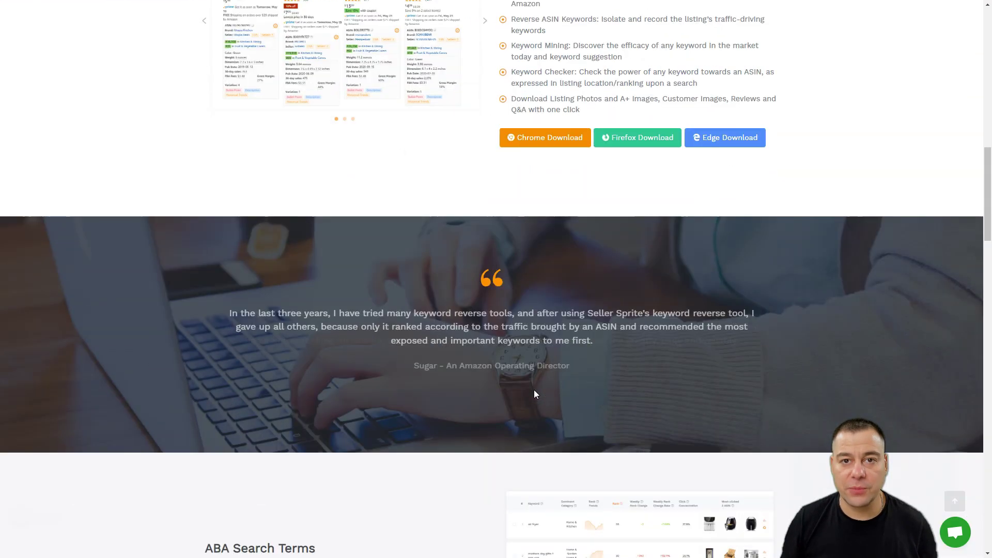
{"action": "scroll", "coordinate": [536, 394], "scroll_direction": "down", "scroll_amount": 2}
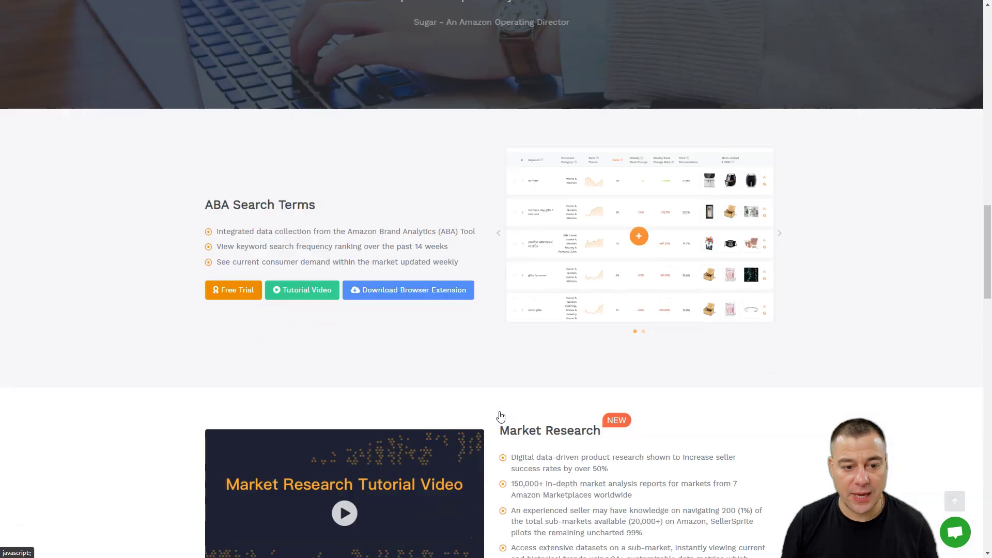
{"action": "scroll", "coordinate": [494, 372], "scroll_direction": "up", "scroll_amount": 1}
{"action": "scroll", "coordinate": [494, 372], "scroll_direction": "down", "scroll_amount": 8}
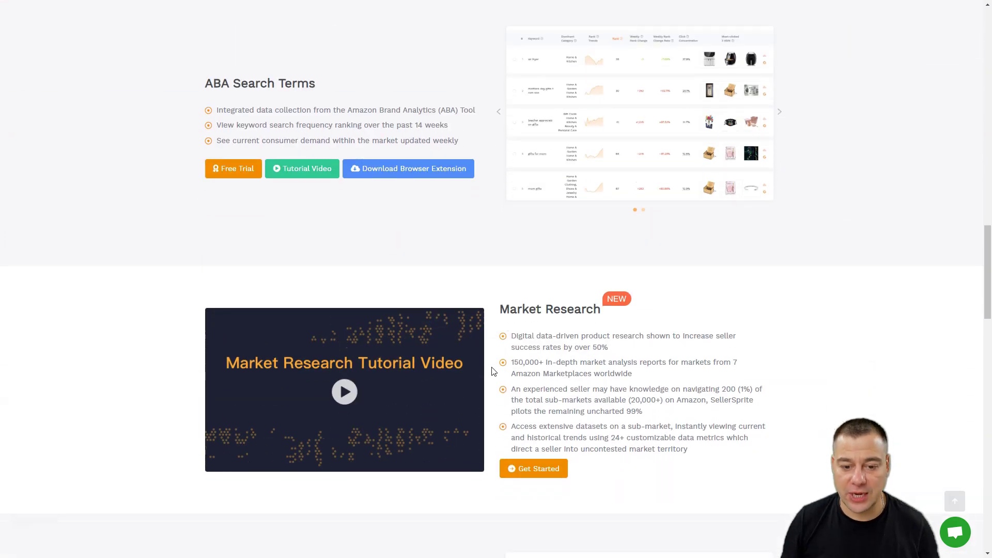
{"action": "scroll", "coordinate": [483, 397], "scroll_direction": "down", "scroll_amount": 1}
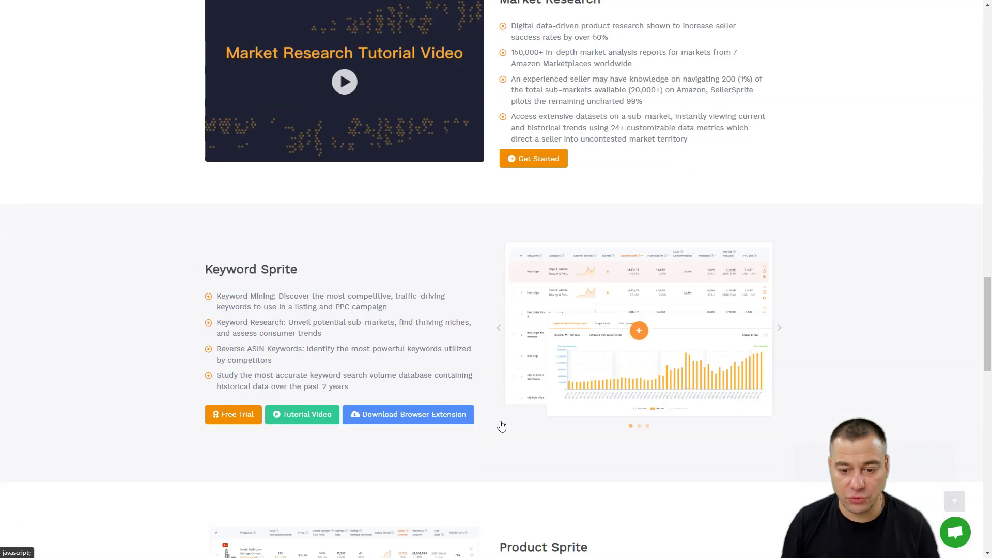
{"action": "scroll", "coordinate": [498, 430], "scroll_direction": "down", "scroll_amount": 6}
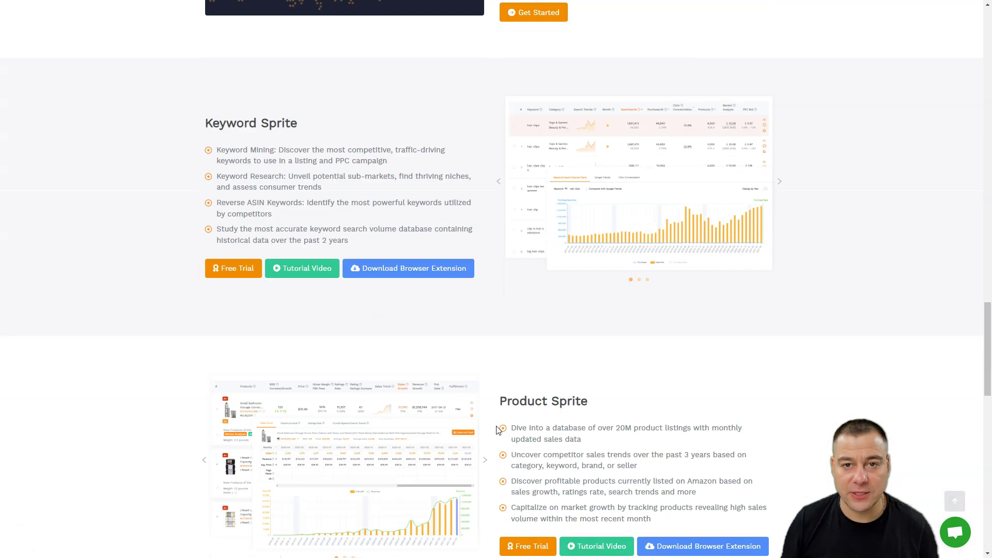
{"action": "scroll", "coordinate": [499, 393], "scroll_direction": "down", "scroll_amount": 4}
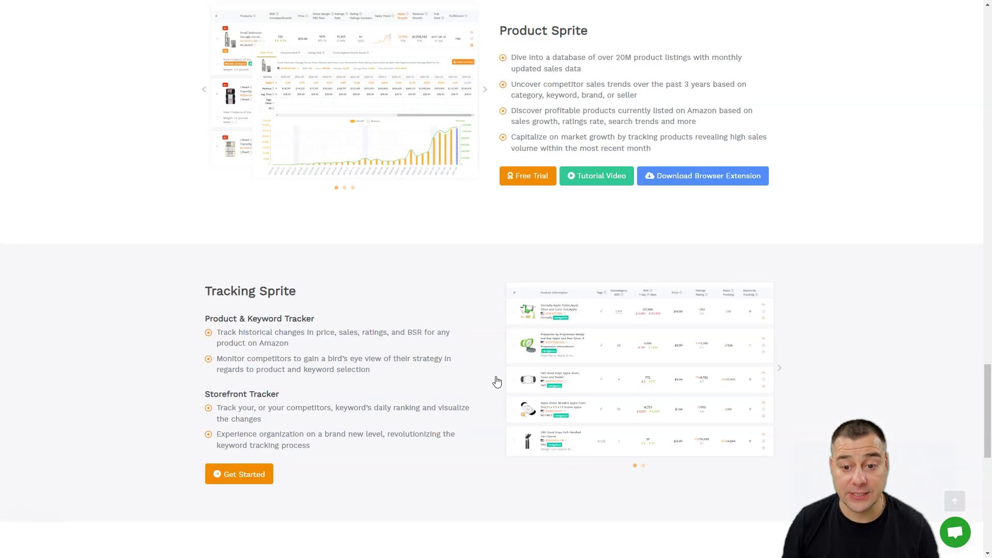
{"action": "scroll", "coordinate": [497, 385], "scroll_direction": "down", "scroll_amount": 9}
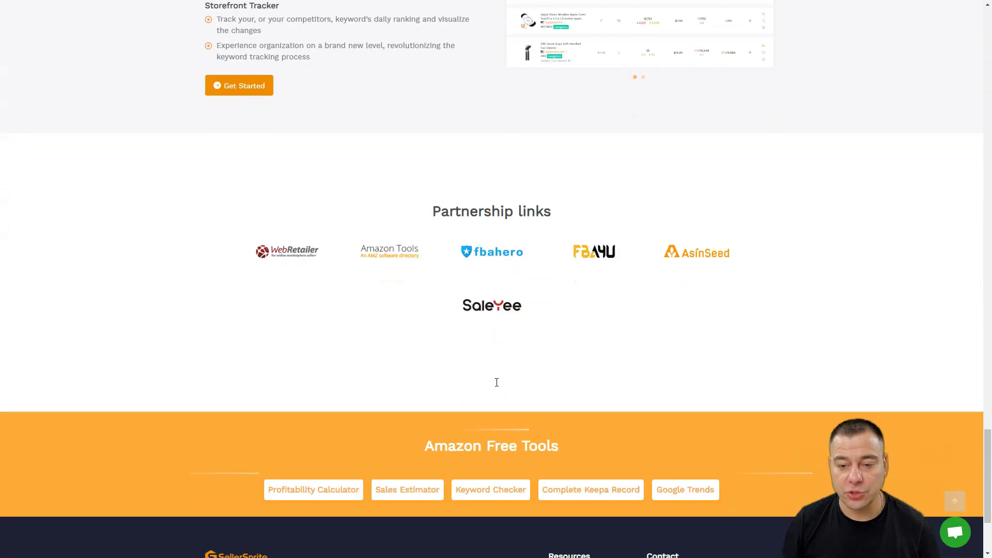
{"action": "scroll", "coordinate": [496, 362], "scroll_direction": "up", "scroll_amount": 20}
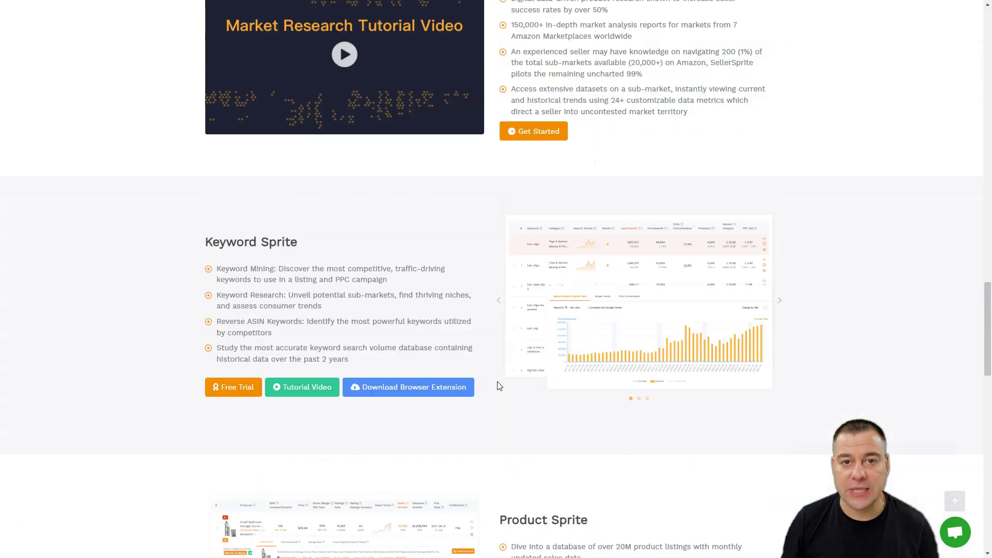
{"action": "scroll", "coordinate": [497, 380], "scroll_direction": "up", "scroll_amount": 15}
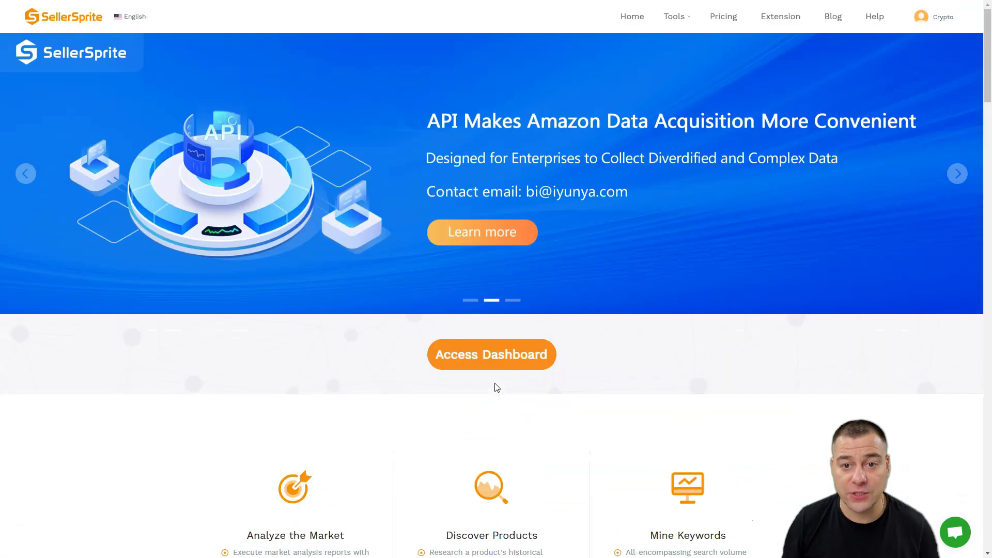